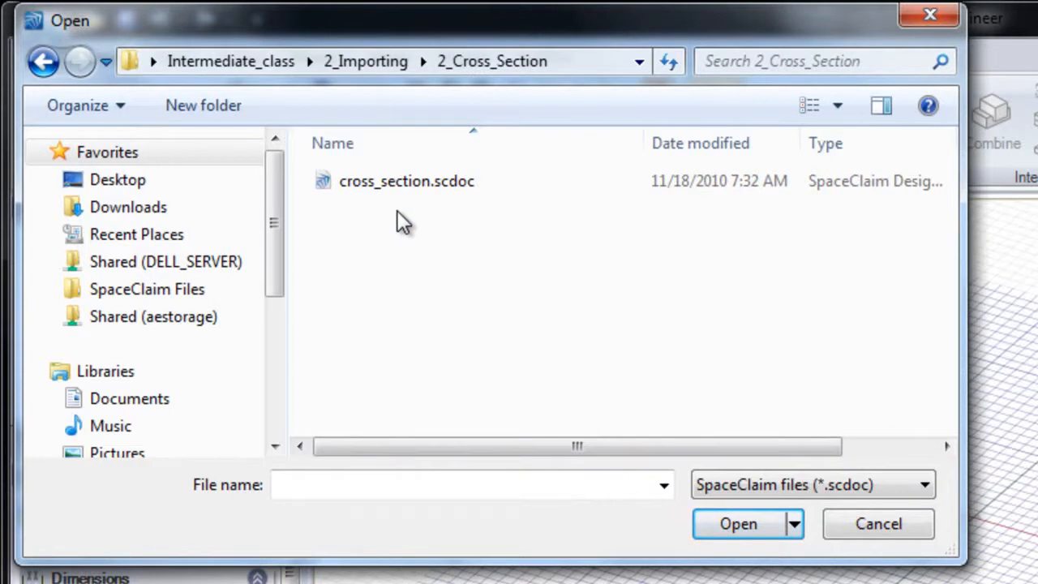
- Open the cross_section.scdoc design from the 2_Cross_Section folder
{"action": "double_click", "coordinate": [367, 183]}
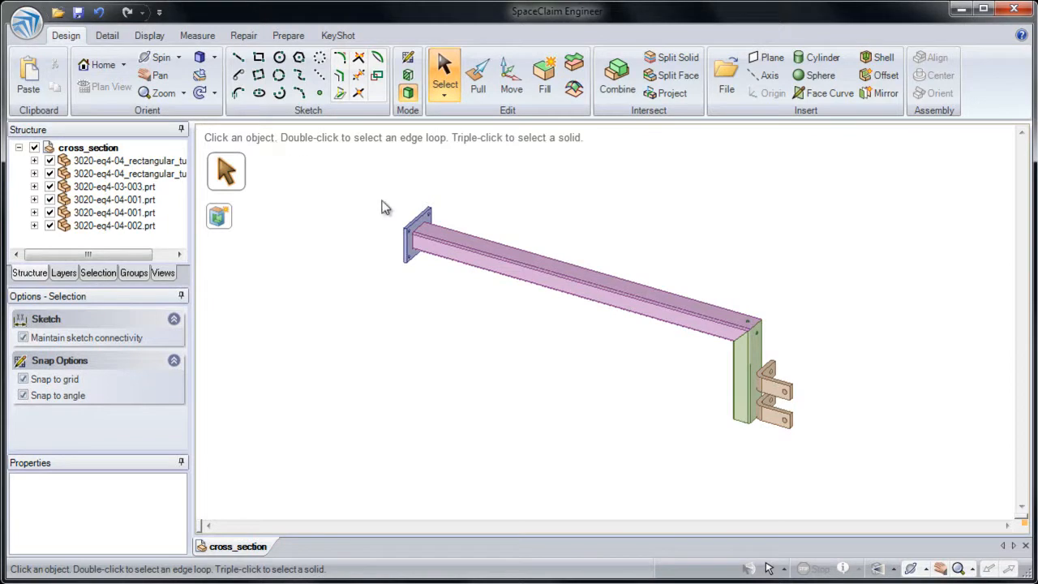
{"action": "middle_click_drag", "start_coordinate": [448, 225], "coordinate": [427, 298], "text": "ctrl"}
{"action": "middle_click_drag", "start_coordinate": [398, 251], "coordinate": [396, 285], "text": "ctrl"}
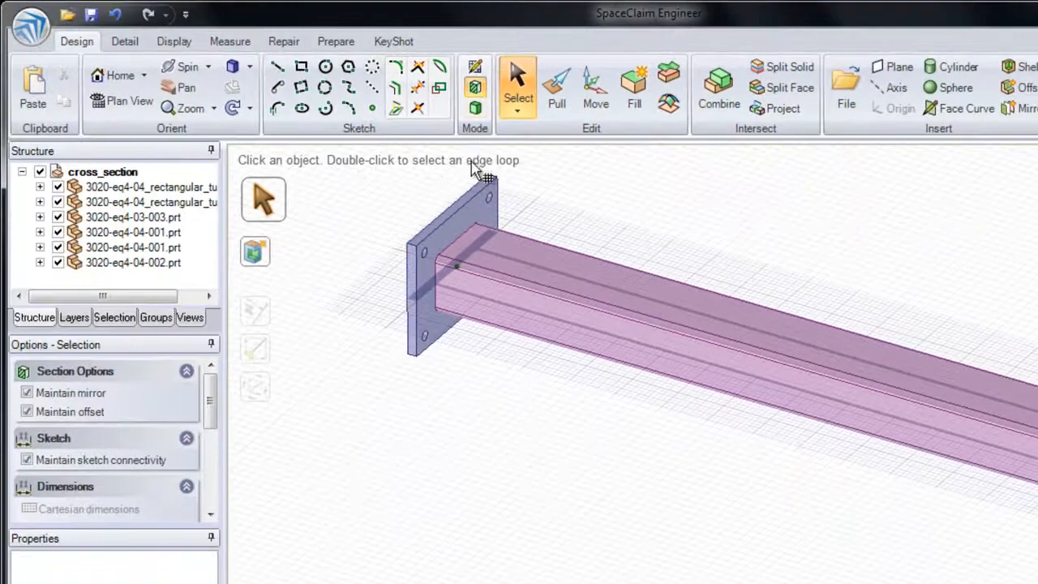
- Try section planes on the end plate's face and the tube's side face, ending back in 3D mode
{"action": "left_click", "coordinate": [455, 259]}
{"action": "left_click", "coordinate": [474, 224]}
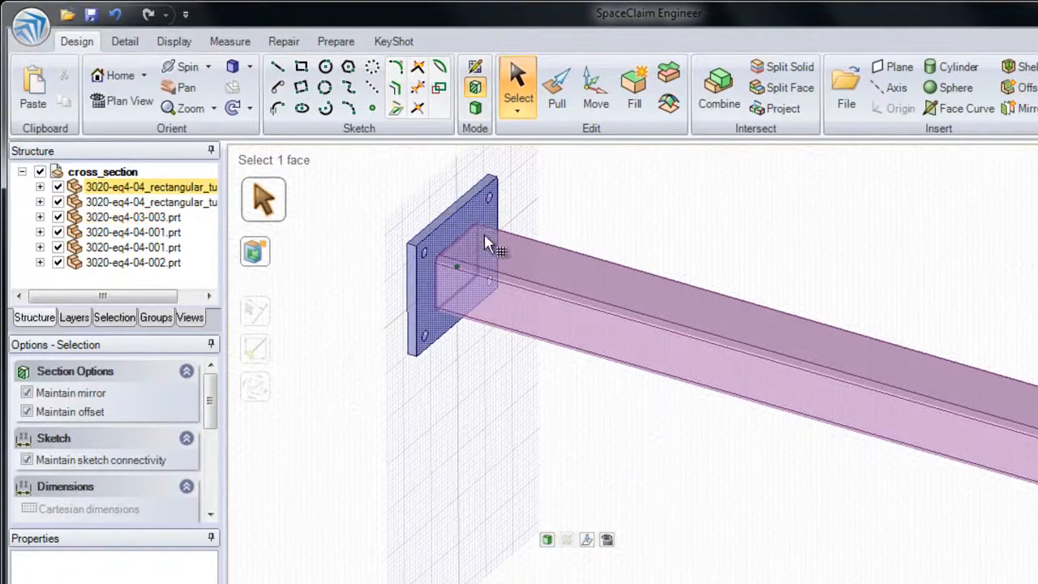
{"action": "left_click", "coordinate": [504, 308]}
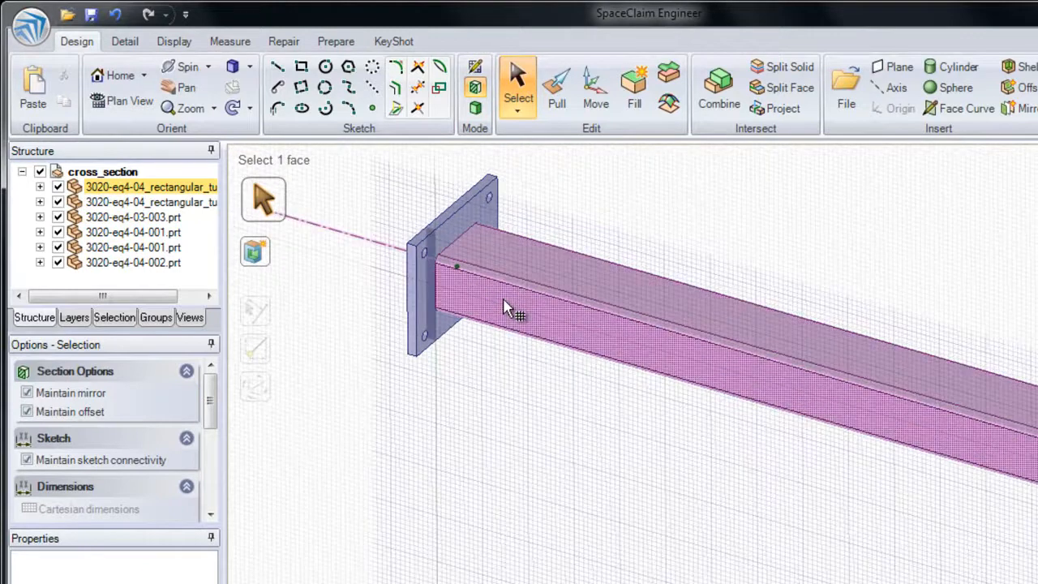
{"action": "key", "text": "Escape"}
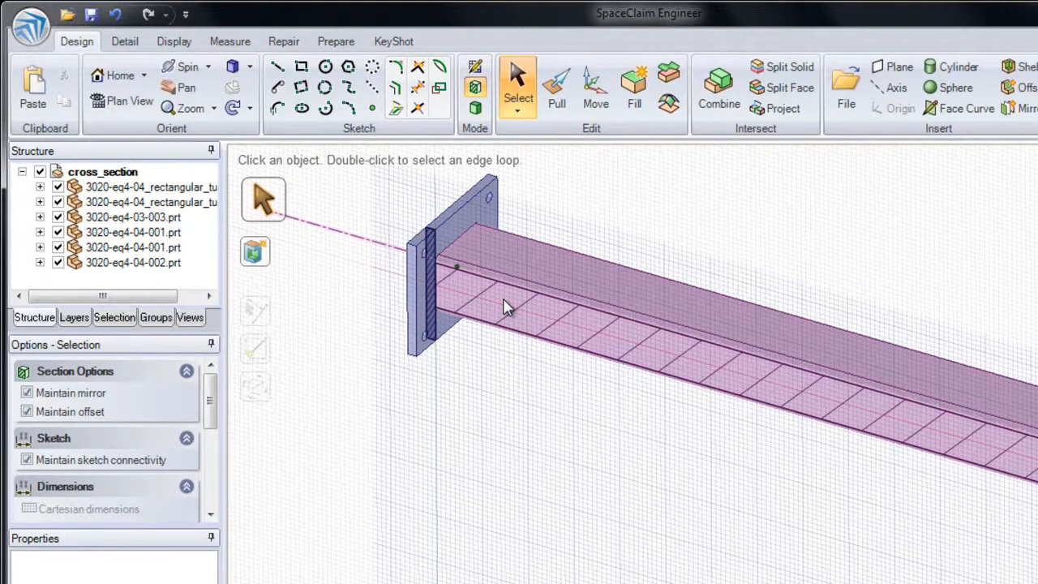
{"action": "left_click", "coordinate": [476, 109]}
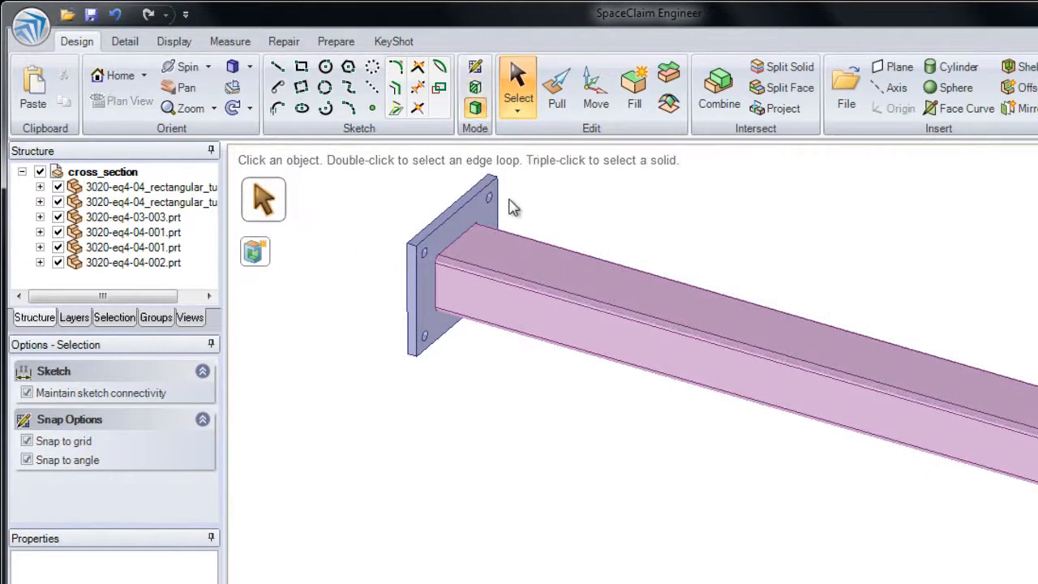
- Try a cross-section on the end plate's preselected tube-side face, and return to 3D mode
{"action": "left_click", "coordinate": [479, 216]}
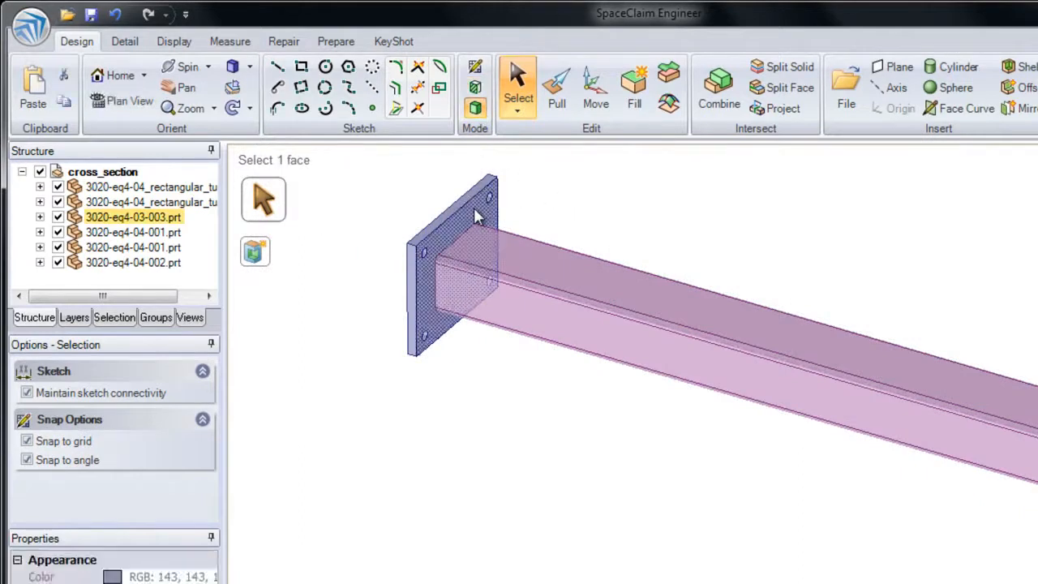
{"action": "left_click", "coordinate": [478, 96]}
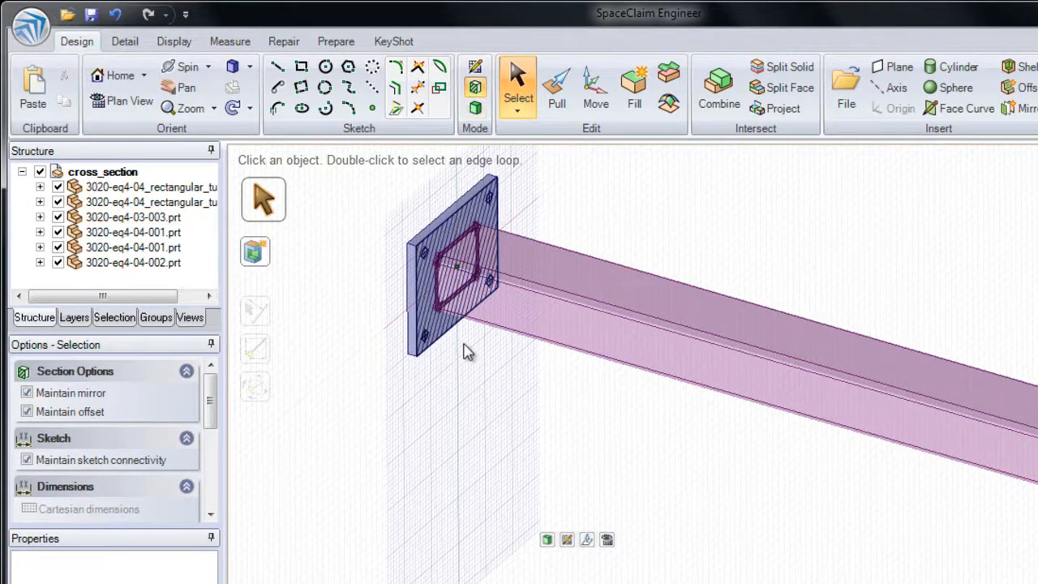
{"action": "left_click", "coordinate": [476, 109]}
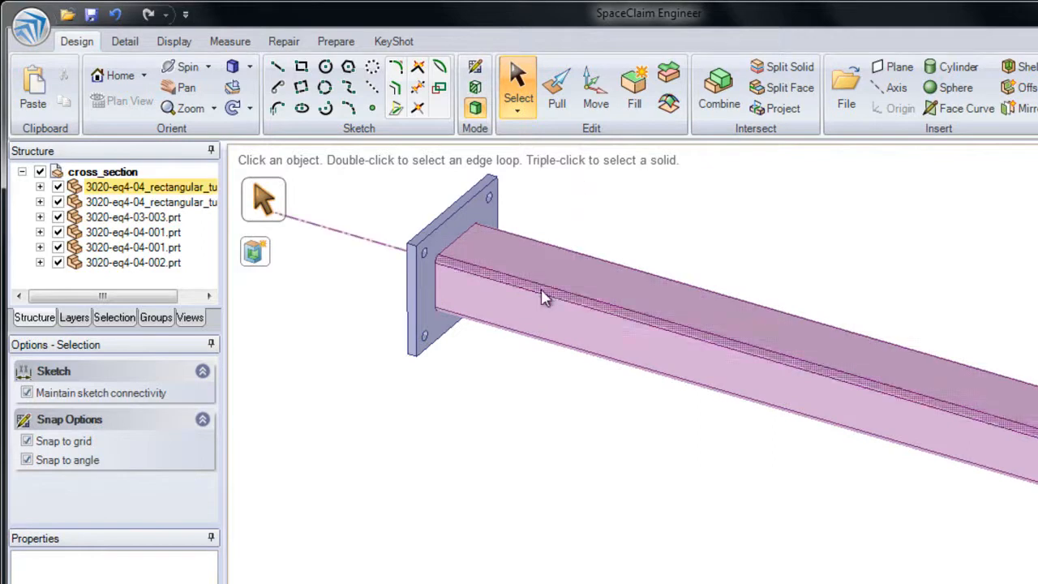
- Section the assembly along the mid-plane between the tube's front face and its hidden opposite face, and check the plate's section curves
{"action": "left_click", "coordinate": [538, 314]}
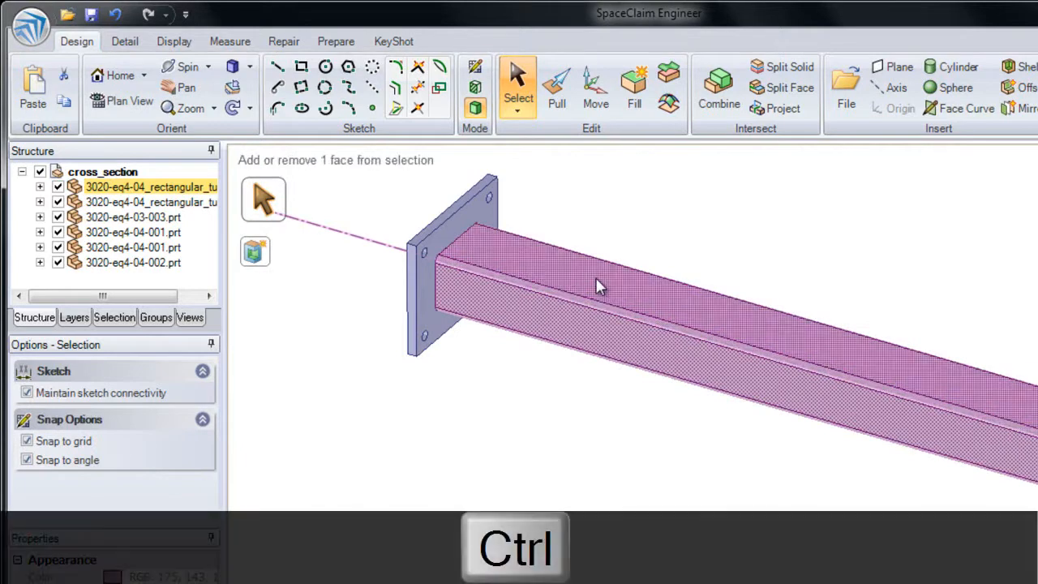
{"action": "left_click", "coordinate": [586, 274], "text": "ctrl"}
{"action": "scroll", "coordinate": [586, 274], "scroll_direction": "up", "scroll_amount": 1, "text": "ctrl"}
{"action": "scroll", "coordinate": [585, 274], "scroll_direction": "down", "scroll_amount": 1, "text": "ctrl"}
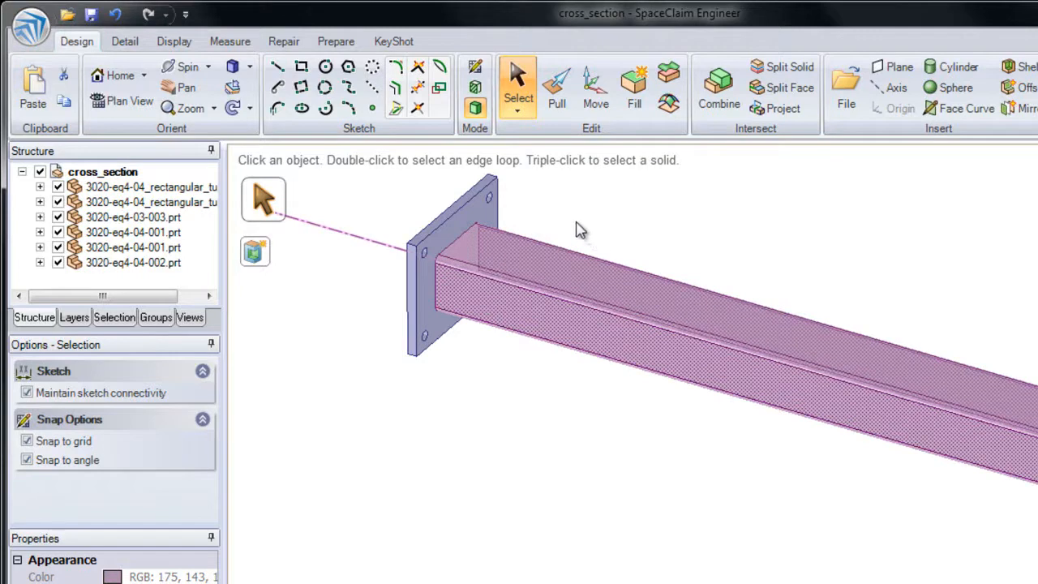
{"action": "left_click", "coordinate": [477, 89]}
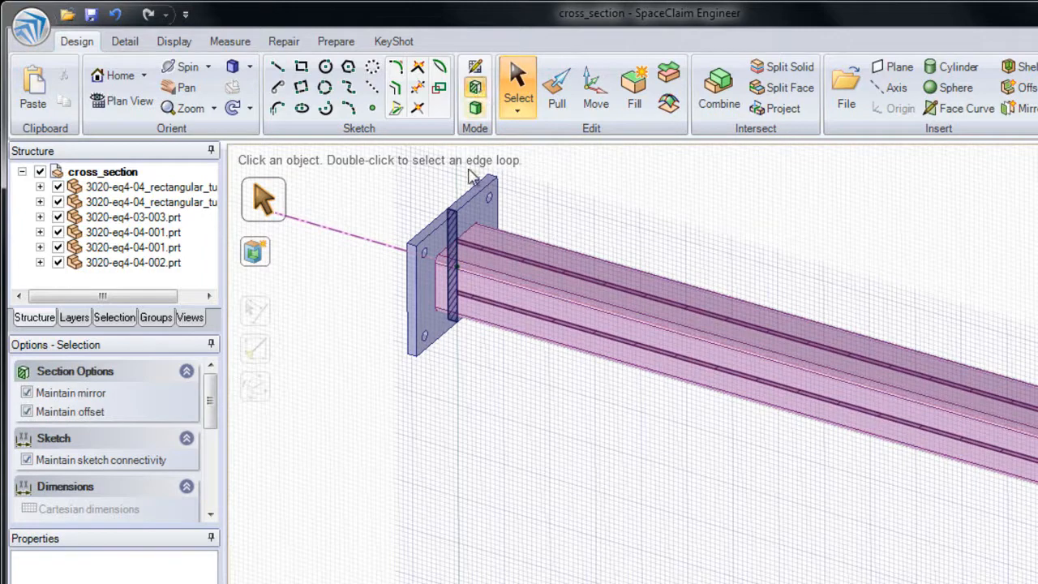
{"action": "left_click", "coordinate": [457, 216]}
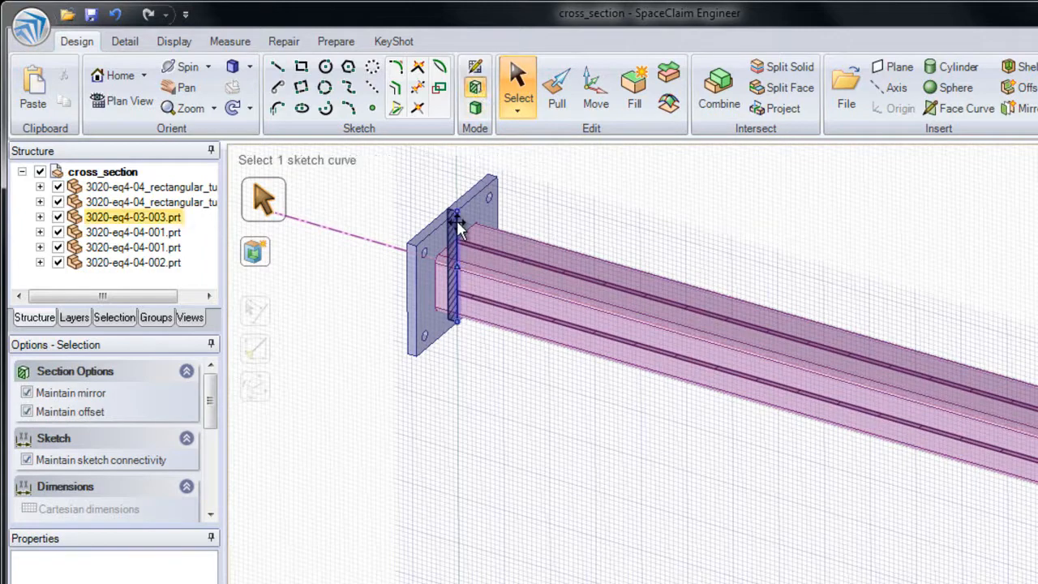
{"action": "left_click", "coordinate": [465, 235]}
{"action": "mouse_move", "coordinate": [486, 248]}
{"action": "middle_mouse_down"}
{"action": "mouse_move", "coordinate": [397, 230]}
{"action": "mouse_move", "coordinate": [475, 241]}
{"action": "middle_mouse_up"}
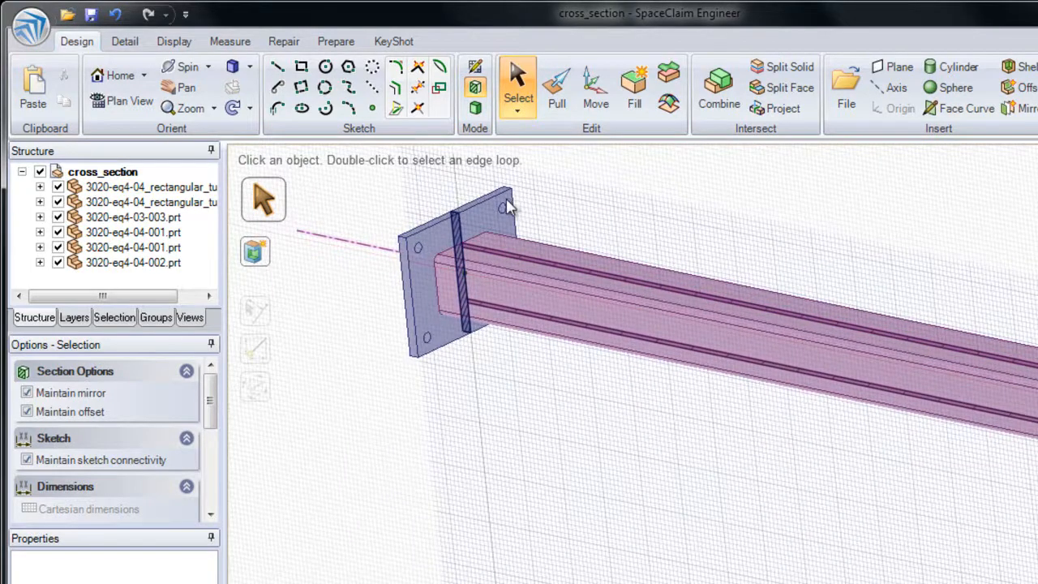
- Try the Fade Scene Under Grid display option on the section and turn it off again
{"action": "left_click", "coordinate": [174, 42]}
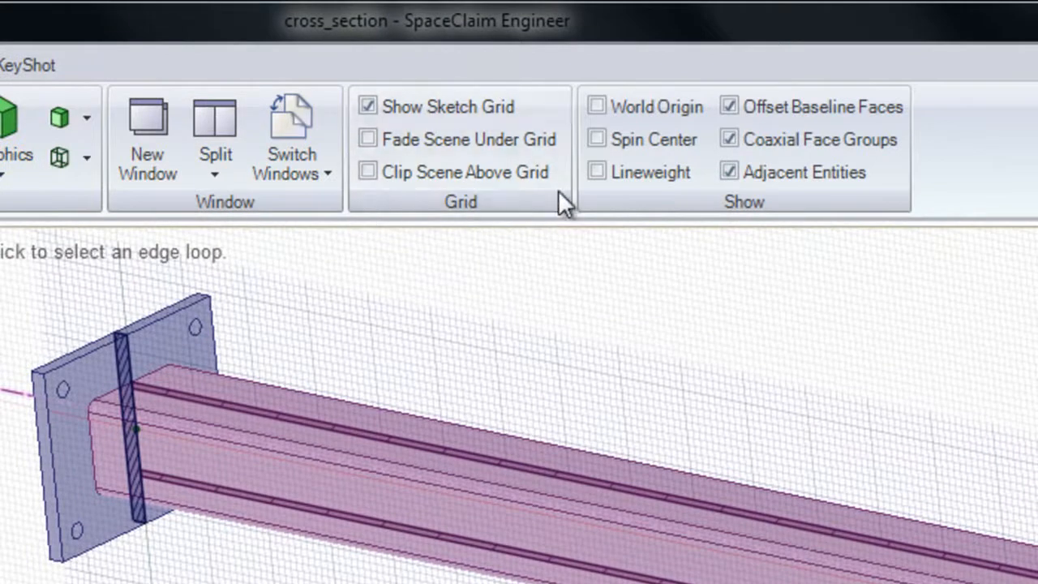
{"action": "left_click", "coordinate": [369, 139]}
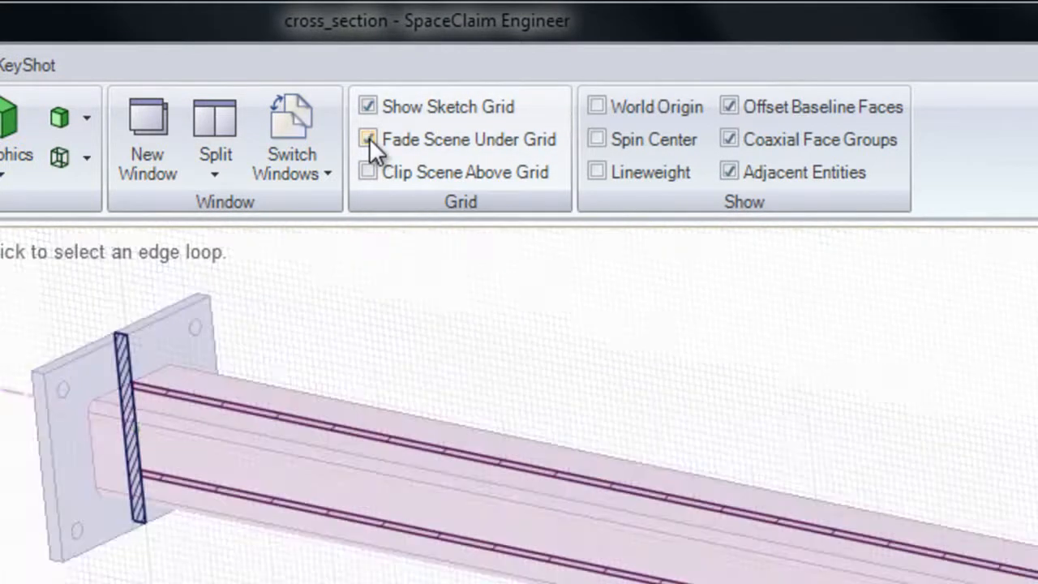
{"action": "left_click", "coordinate": [369, 137]}
{"action": "left_click", "coordinate": [369, 138]}
{"action": "left_click", "coordinate": [369, 138]}
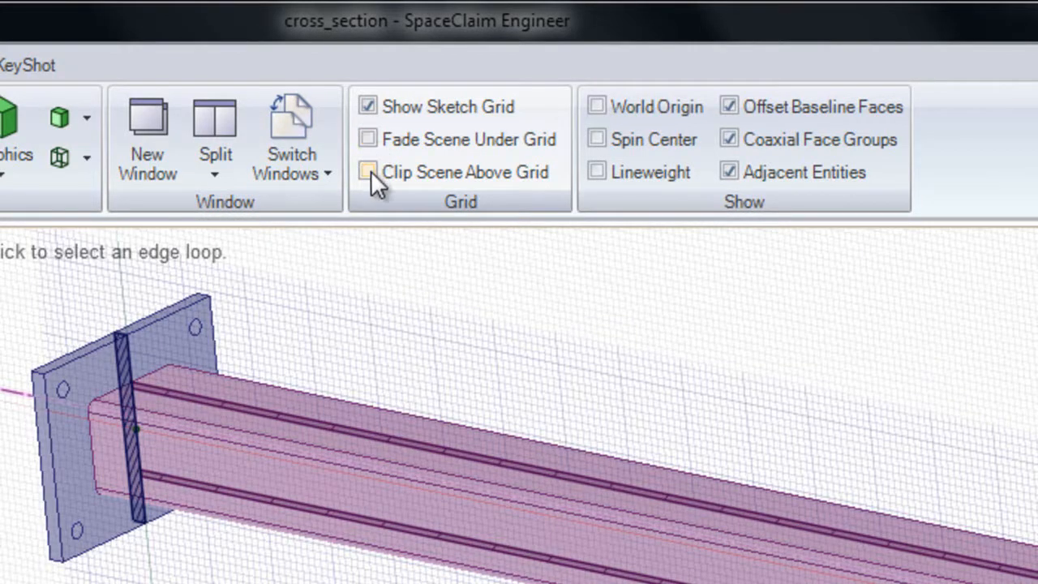
- Enable Clip Scene Above Grid so the model is cut away at the section plane
{"action": "left_click", "coordinate": [370, 173]}
{"action": "left_click", "coordinate": [370, 172]}
{"action": "left_click", "coordinate": [370, 173]}
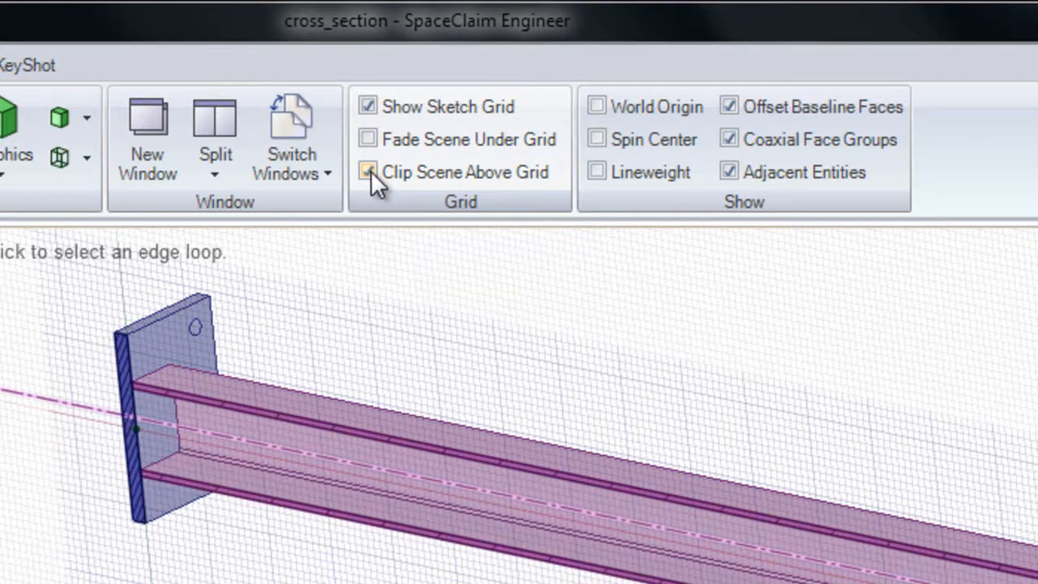
{"action": "middle_click_drag", "start_coordinate": [154, 386], "coordinate": [111, 407]}
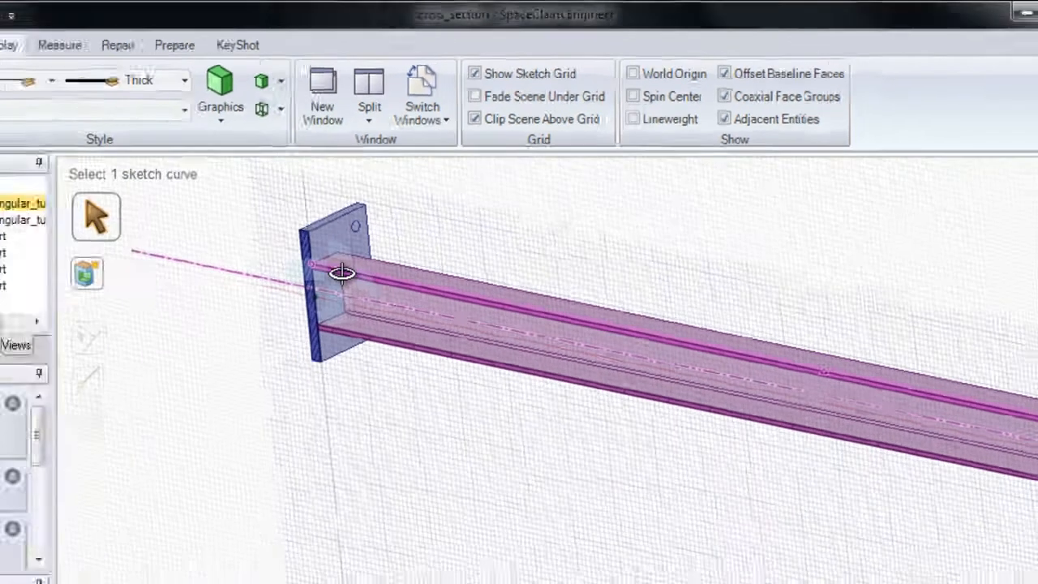
{"action": "middle_click_drag", "start_coordinate": [386, 222], "coordinate": [441, 205]}
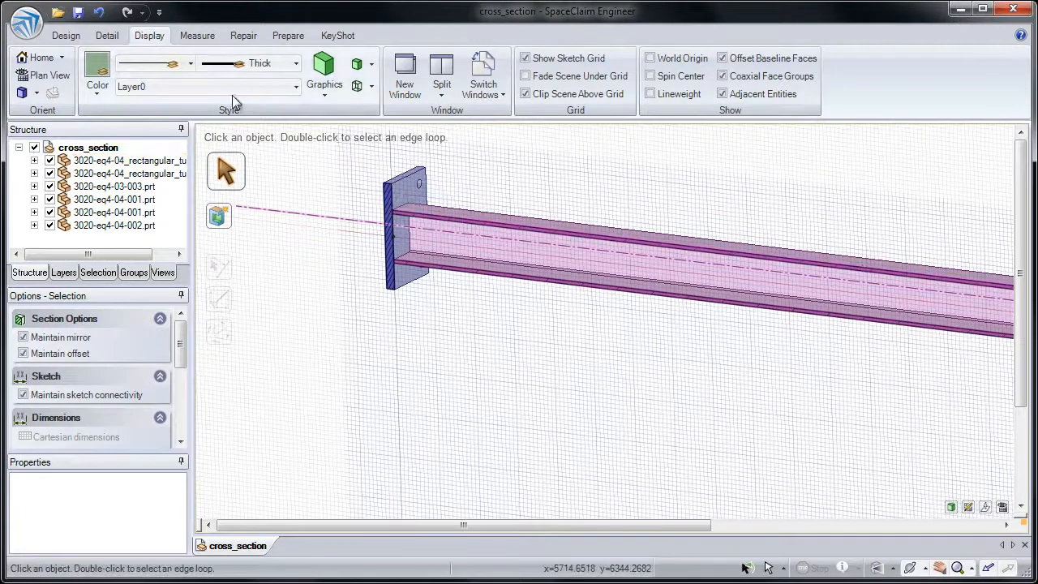
- Orient the section to plan view and thicken the end plate by pulling its tube-side face along the tube
{"action": "left_click", "coordinate": [65, 35]}
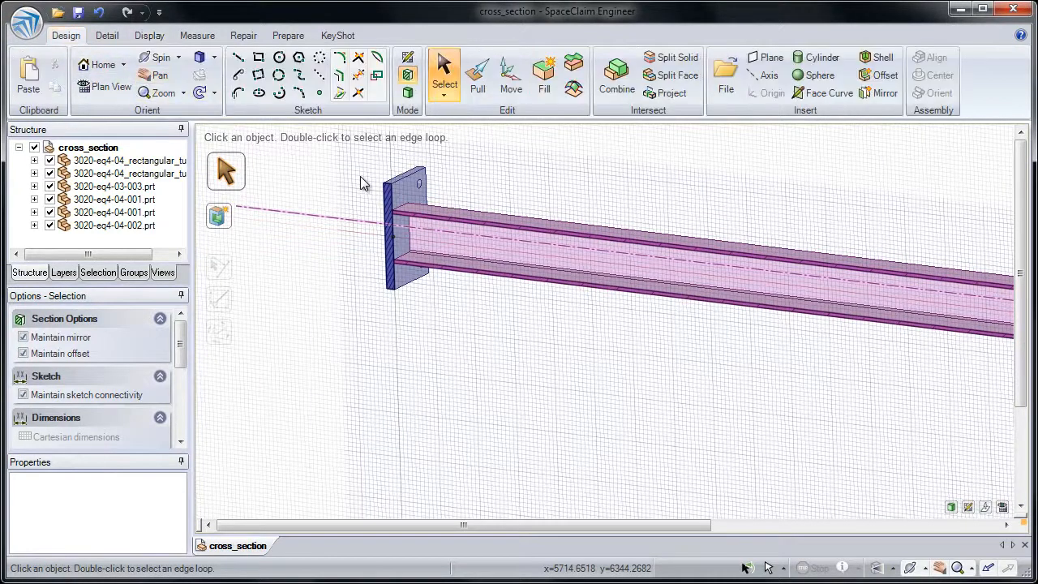
{"action": "left_click", "coordinate": [108, 88]}
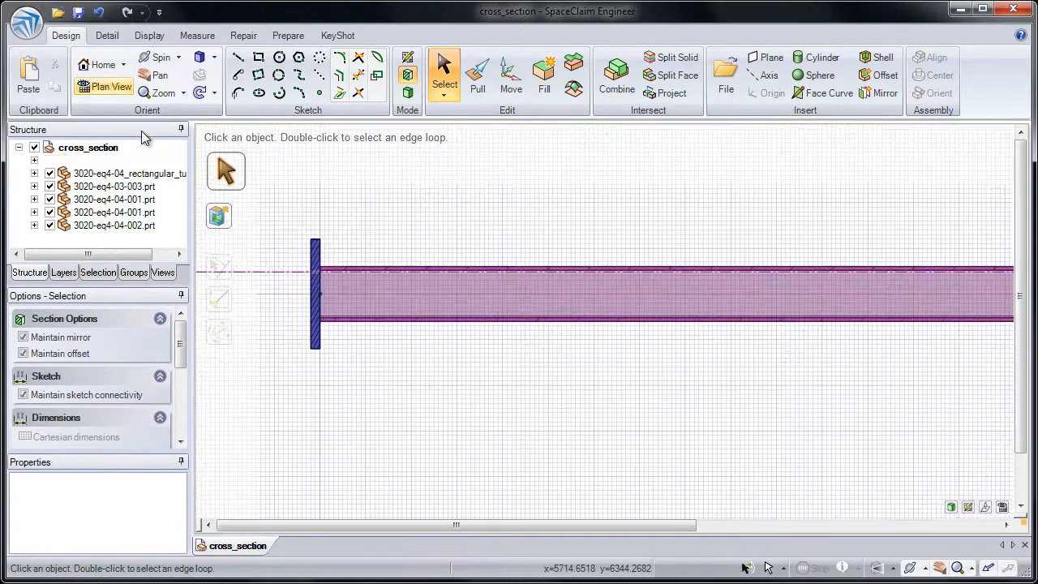
{"action": "middle_click_drag", "start_coordinate": [275, 279], "coordinate": [273, 416], "text": "ctrl"}
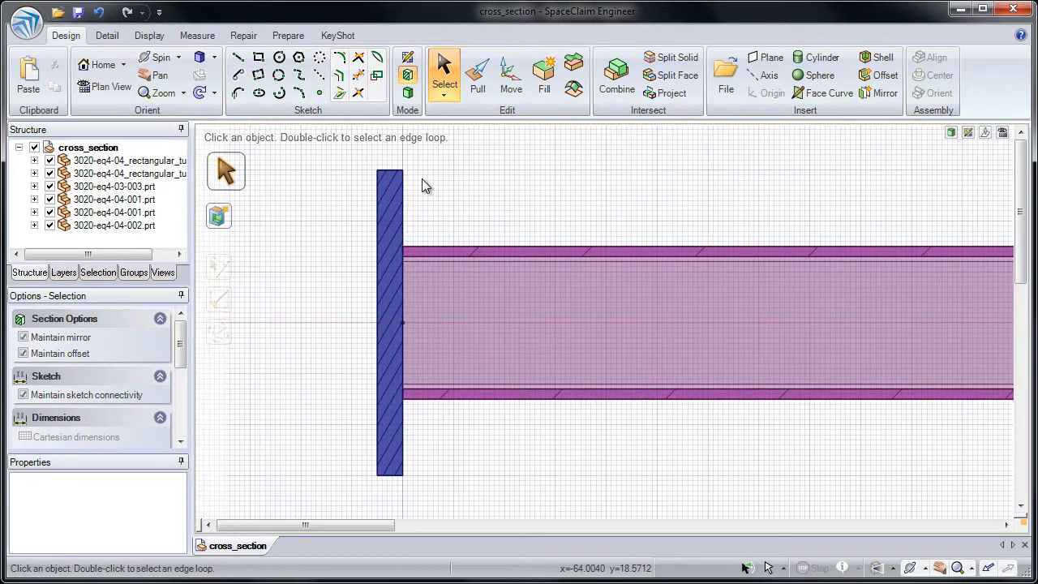
{"action": "left_click", "coordinate": [479, 77]}
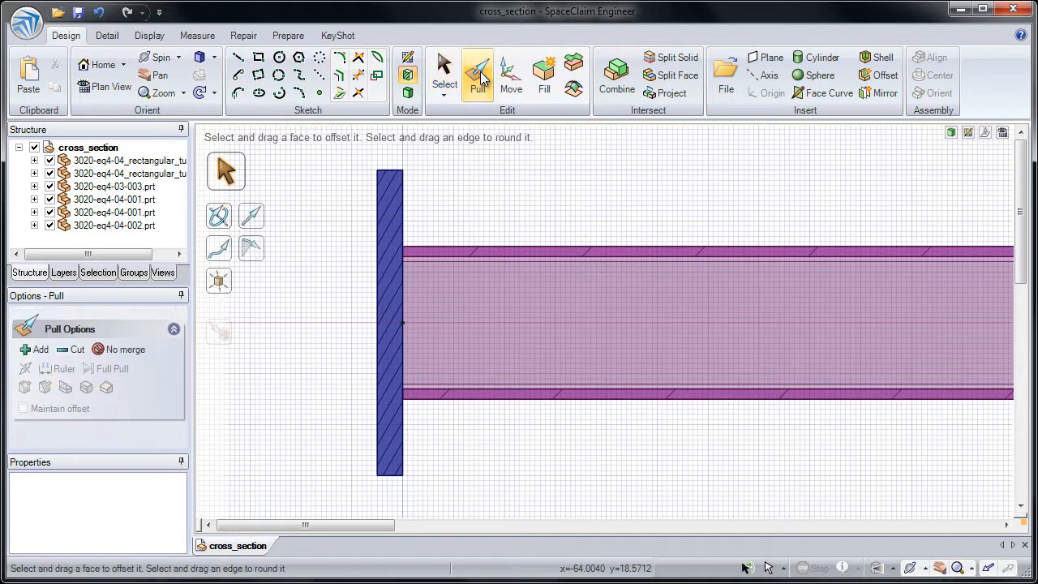
{"action": "left_click", "coordinate": [407, 206]}
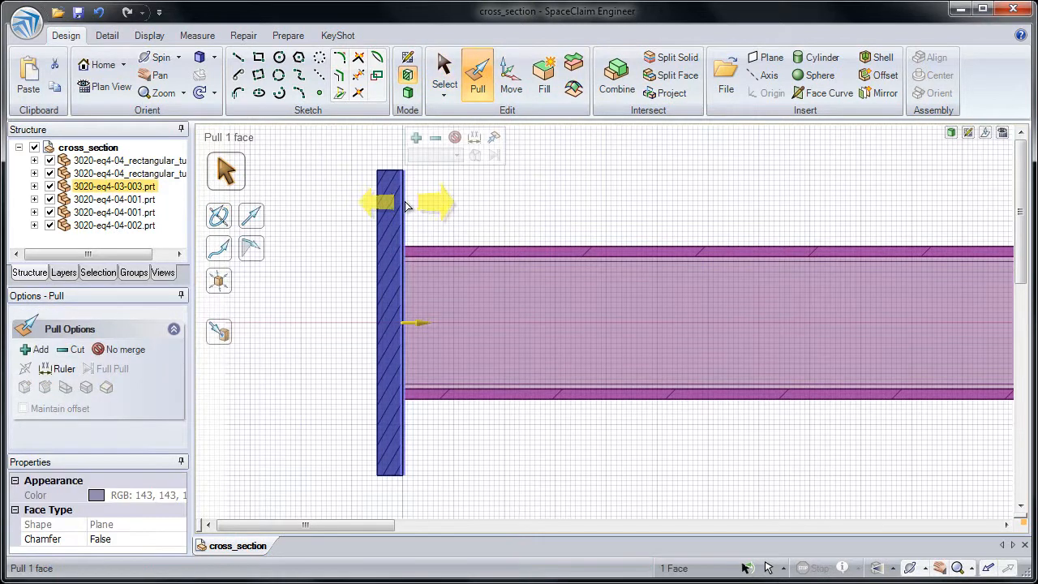
{"action": "left_click_drag", "start_coordinate": [440, 202], "coordinate": [536, 203]}
{"action": "key", "text": "Escape"}
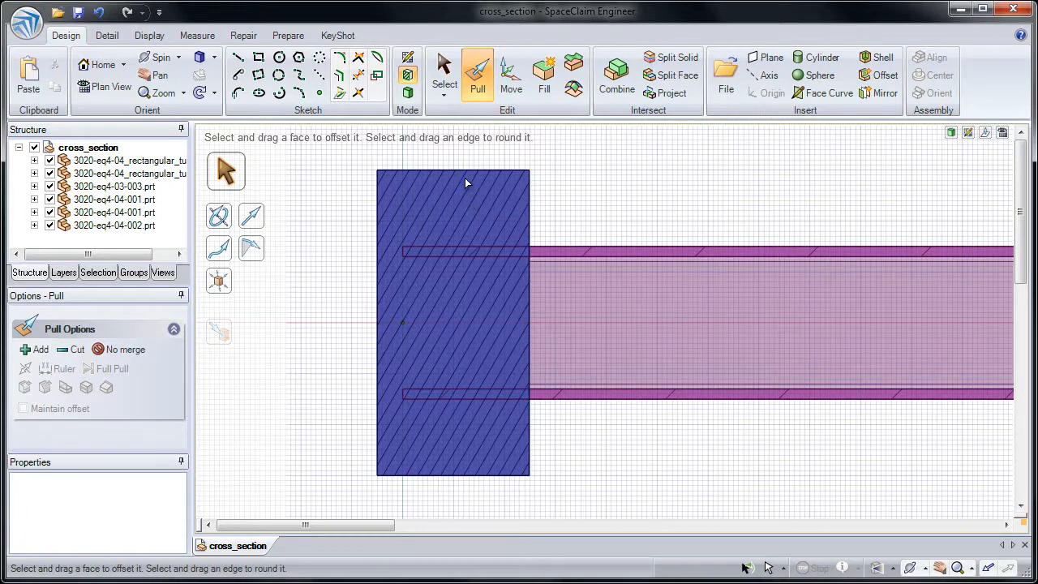
- Pull the end plate's top face down about 23 mm in the section
{"action": "left_click", "coordinate": [466, 172]}
{"action": "left_click_drag", "start_coordinate": [465, 175], "coordinate": [463, 235]}
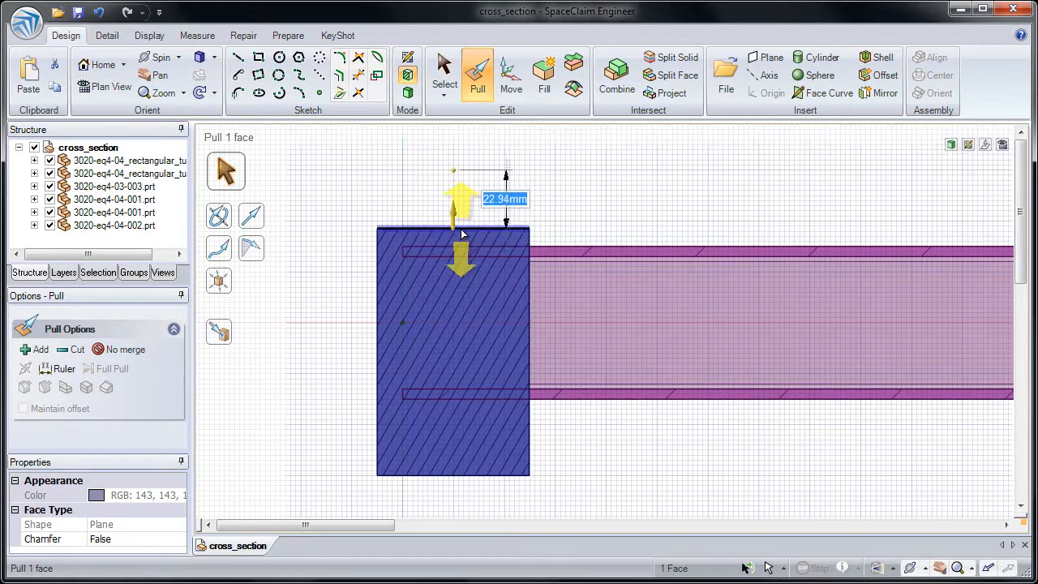
{"action": "middle_click_drag", "start_coordinate": [440, 225], "coordinate": [430, 256]}
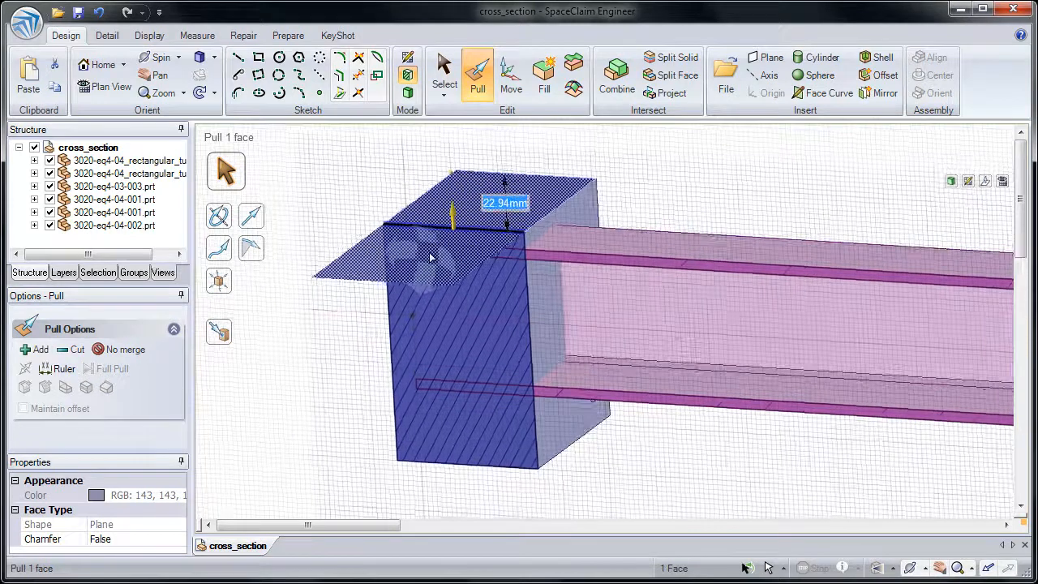
- Round the end plate's upper edge on the tube side with the Pull tool
{"action": "left_click", "coordinate": [502, 298]}
{"action": "left_click", "coordinate": [523, 236]}
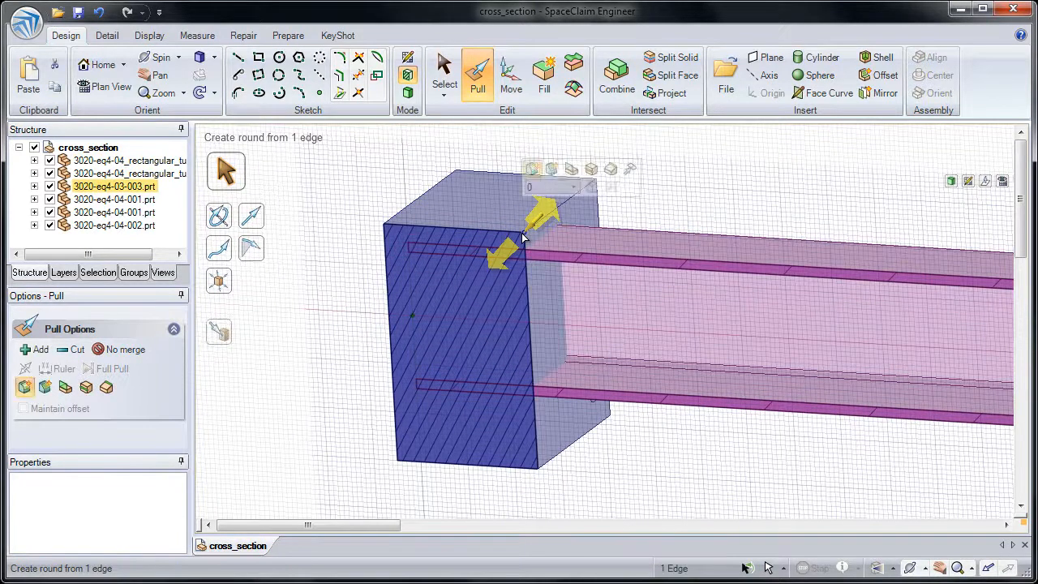
{"action": "left_click_drag", "start_coordinate": [523, 235], "coordinate": [440, 335]}
{"action": "key", "text": "Escape"}
- Copy the end plate's upper outer edge about 34 mm down its outer face to split that face
{"action": "left_click", "coordinate": [386, 228]}
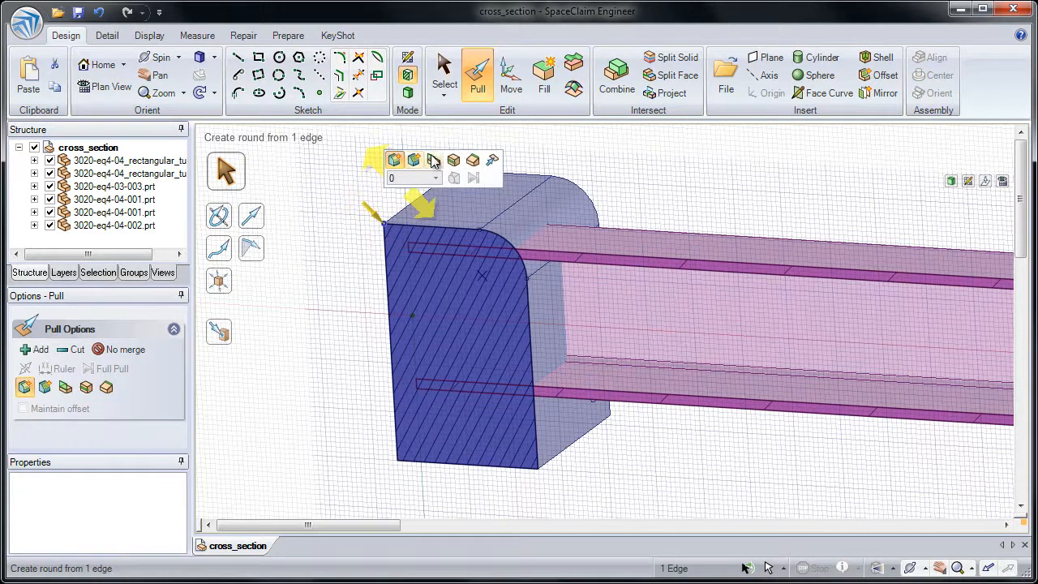
{"action": "left_click", "coordinate": [453, 162]}
{"action": "left_click_drag", "start_coordinate": [390, 235], "coordinate": [391, 305]}
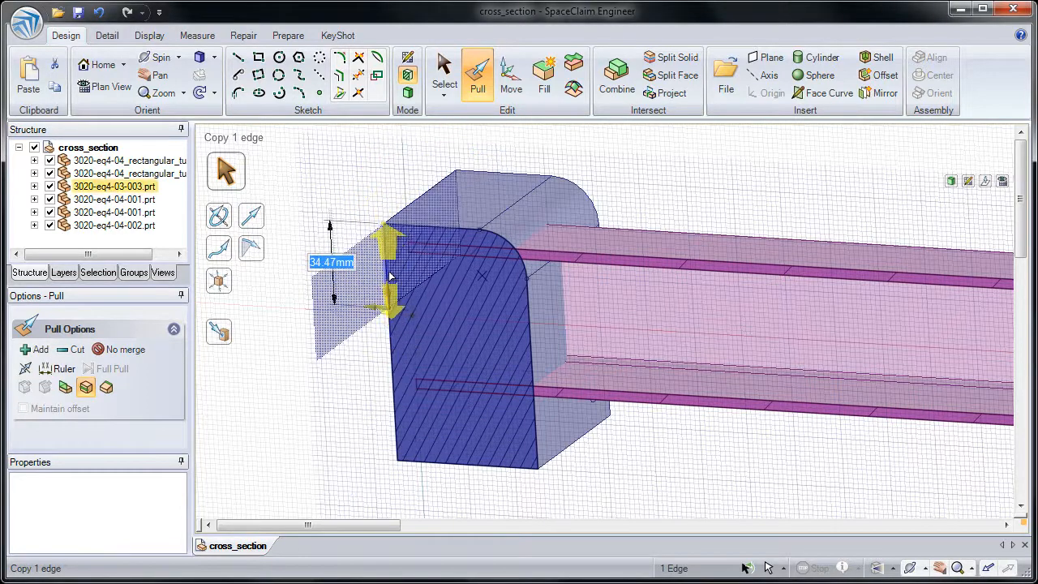
{"action": "left_click", "coordinate": [391, 304]}
- Pull the lower part of the plate's split outer face about 42 mm outward to form a step
{"action": "left_click", "coordinate": [392, 342]}
{"action": "left_click_drag", "start_coordinate": [392, 341], "coordinate": [279, 335]}
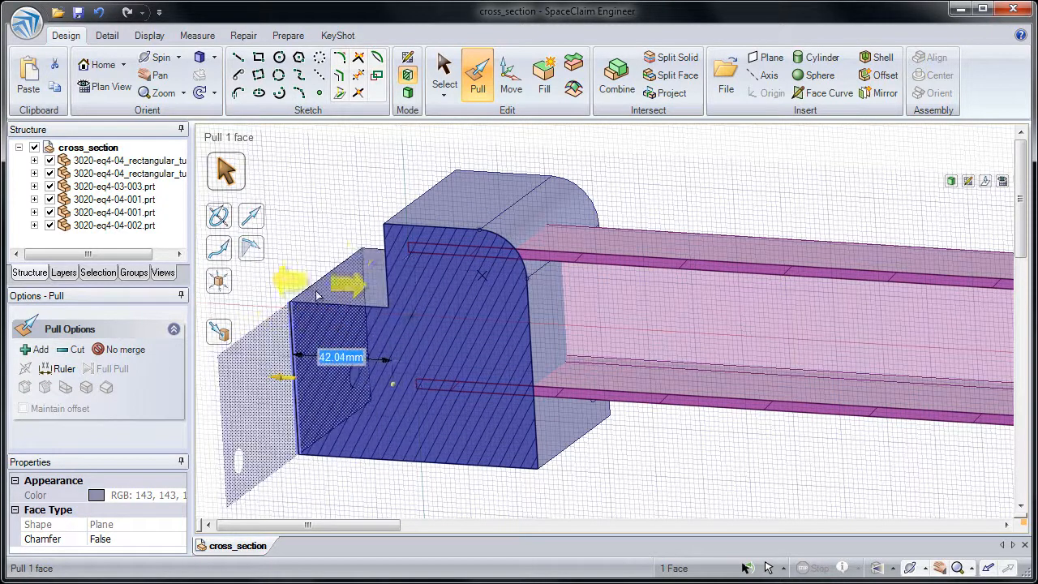
{"action": "left_click", "coordinate": [335, 250]}
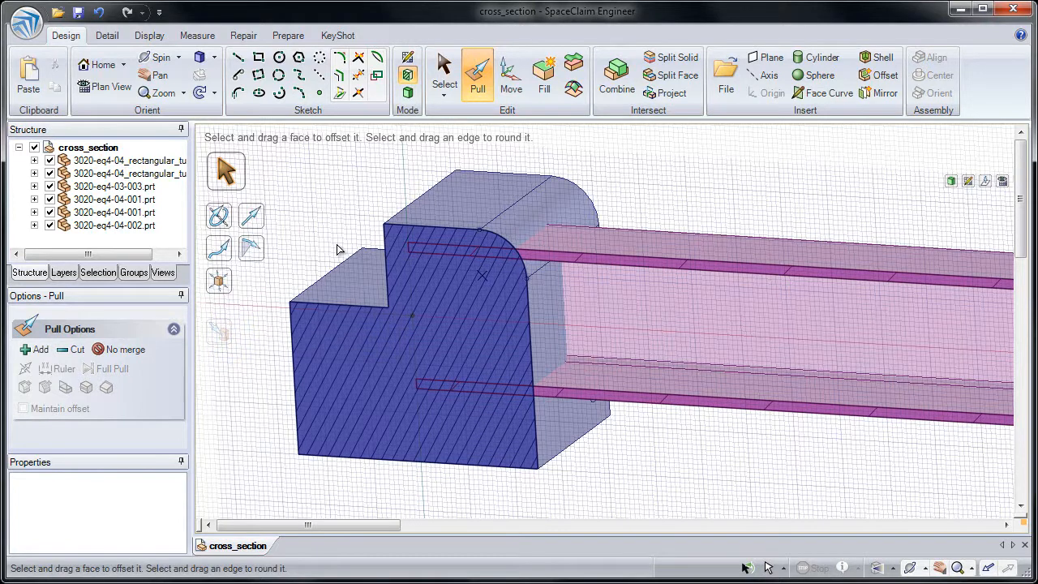
- Move the end plate component 300 mm along the horizontal tube, toward the vertical tube
{"action": "middle_click_drag", "start_coordinate": [439, 336], "coordinate": [438, 334], "text": "shift"}
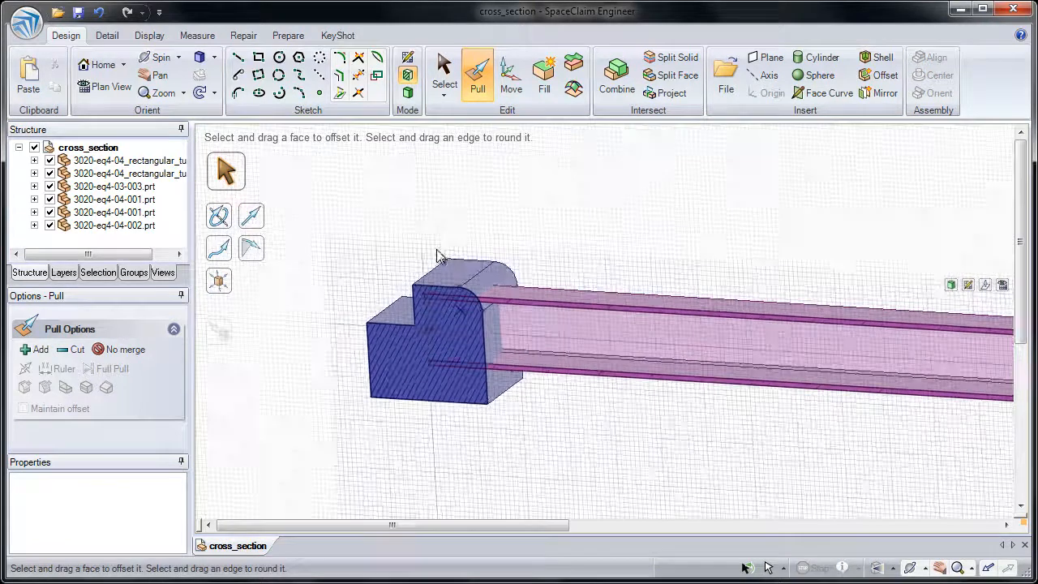
{"action": "left_click", "coordinate": [508, 88]}
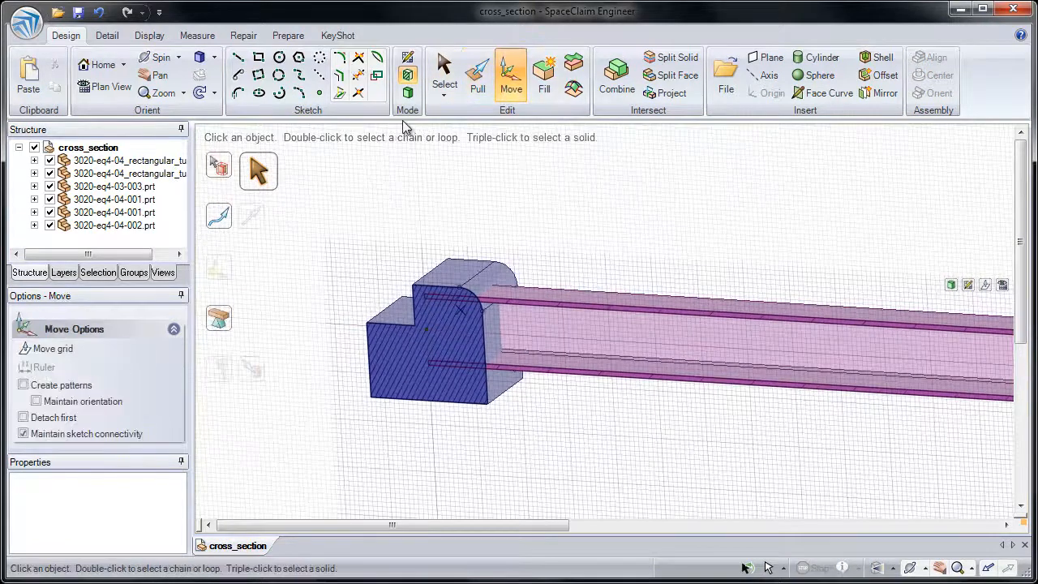
{"action": "left_click", "coordinate": [142, 188]}
{"action": "left_click", "coordinate": [142, 188]}
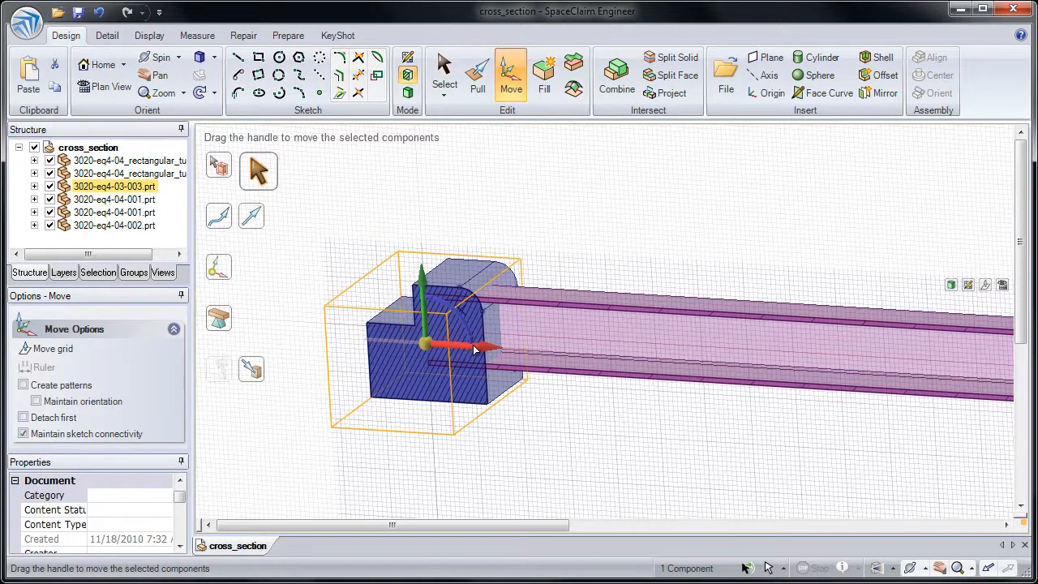
{"action": "left_click_drag", "start_coordinate": [482, 350], "coordinate": [812, 377]}
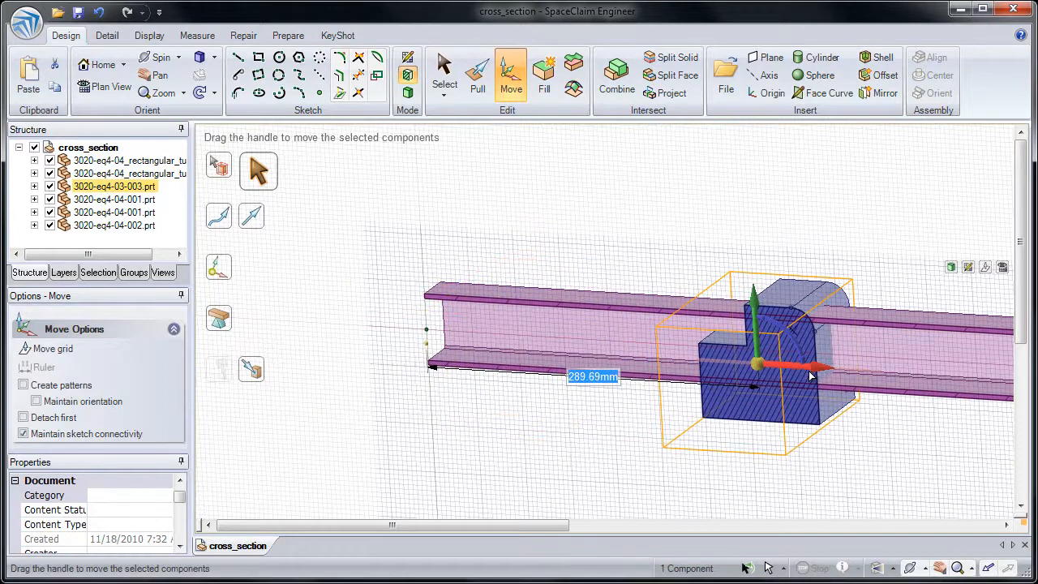
{"action": "type", "text": "300"}
{"action": "key", "text": "Return"}
{"action": "left_click", "coordinate": [883, 425]}
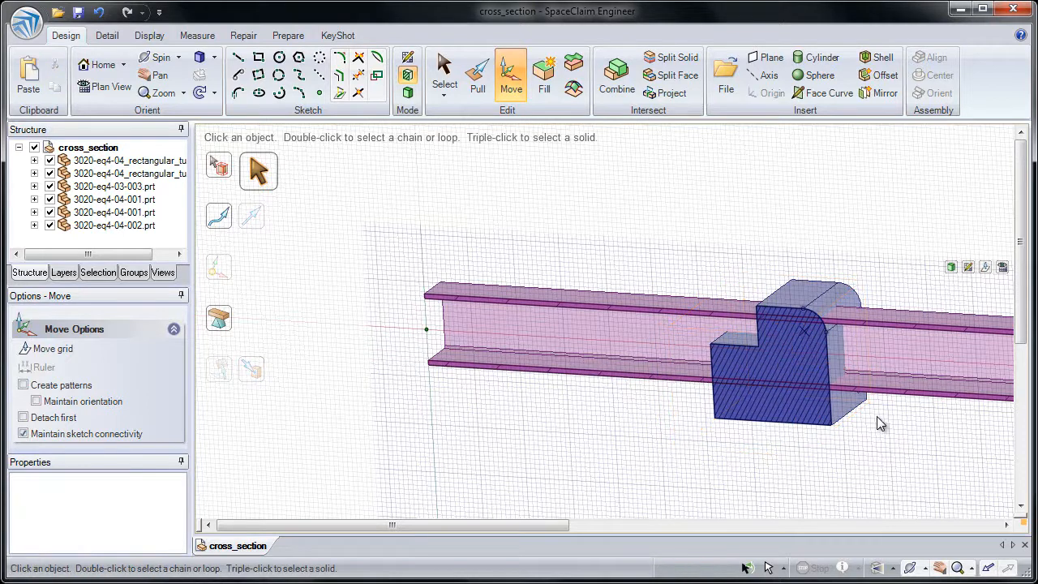
- Use Combine to cut the horizontal tube with the end plate as cutter, with Keep cutter enabled
{"action": "left_click", "coordinate": [123, 90]}
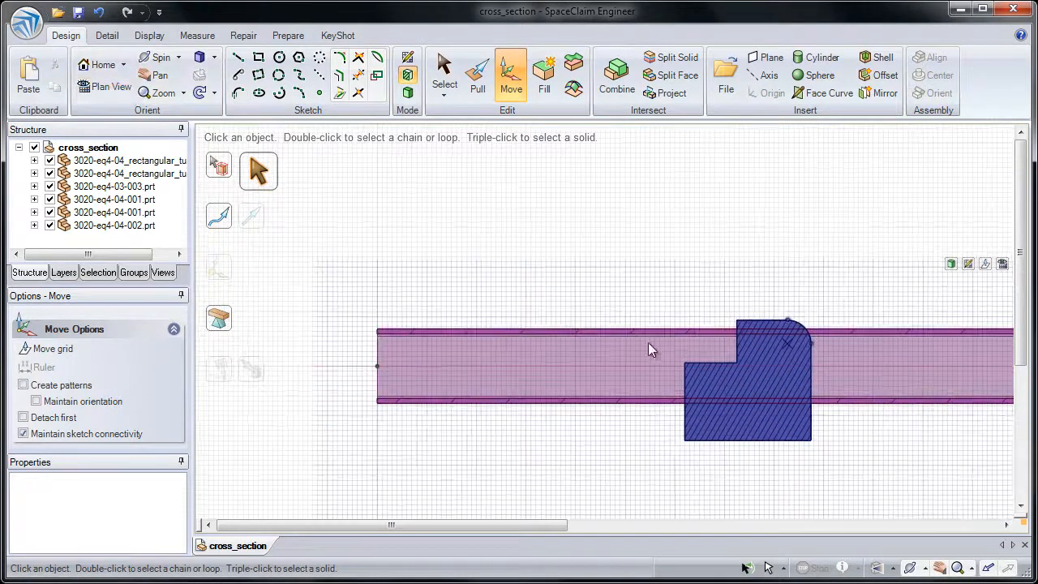
{"action": "scroll", "coordinate": [801, 365], "scroll_direction": "up", "scroll_amount": 4}
{"action": "middle_click_drag", "start_coordinate": [780, 466], "coordinate": [717, 329], "text": "shift"}
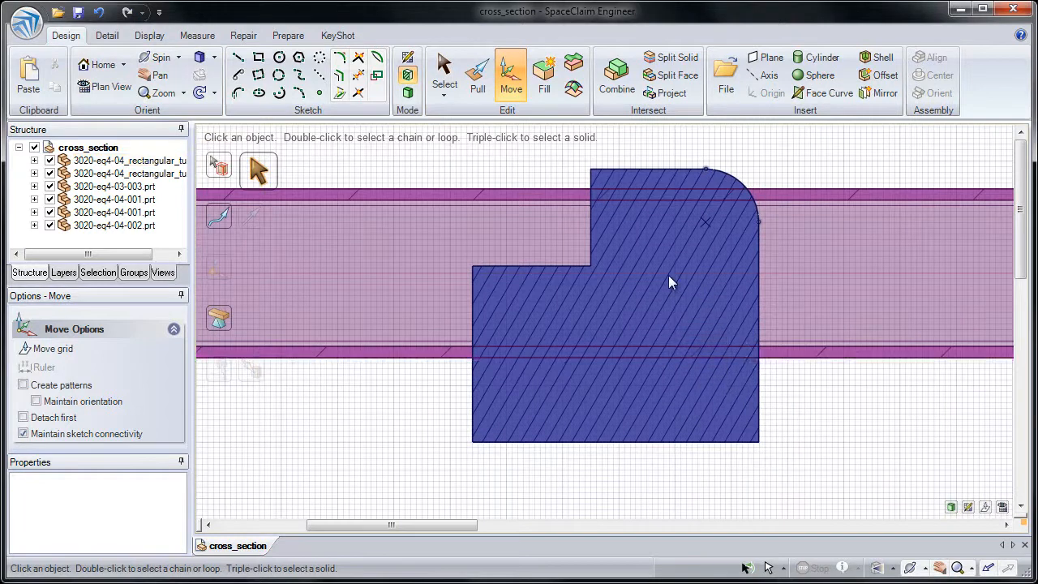
{"action": "left_click", "coordinate": [610, 81]}
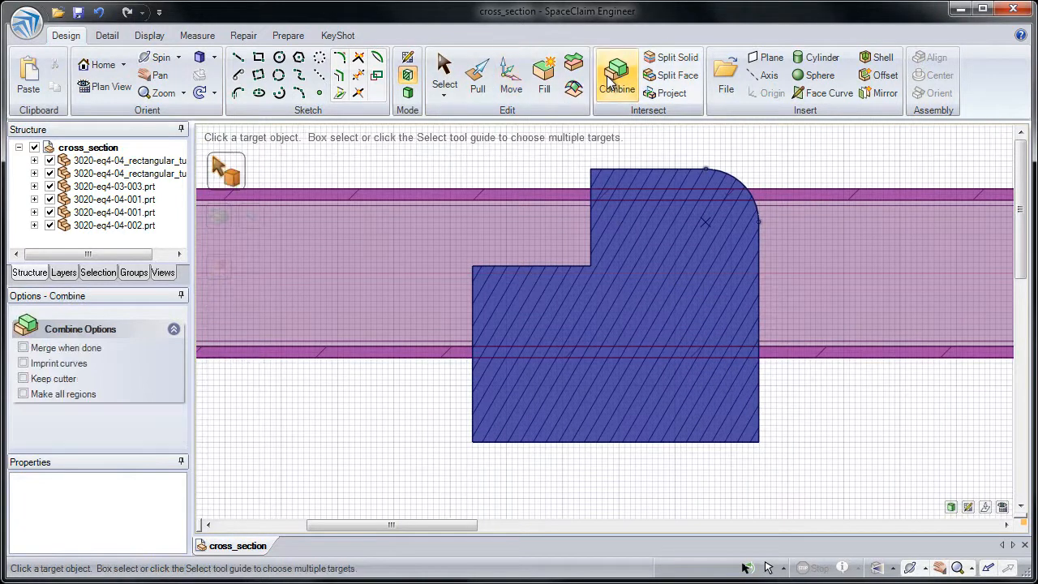
{"action": "middle_click_drag", "start_coordinate": [389, 187], "coordinate": [362, 223], "text": "shift"}
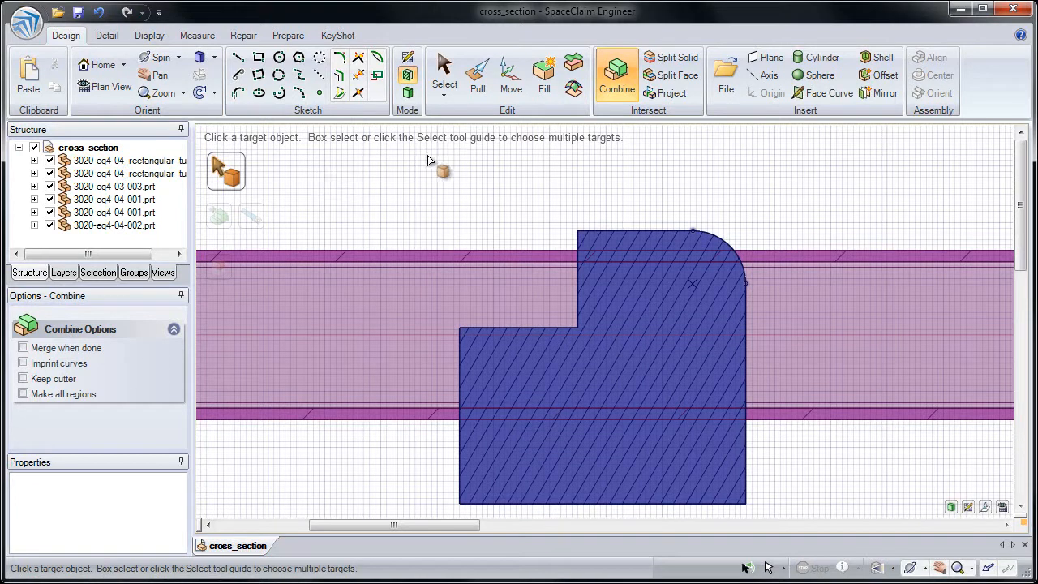
{"action": "left_click", "coordinate": [524, 256]}
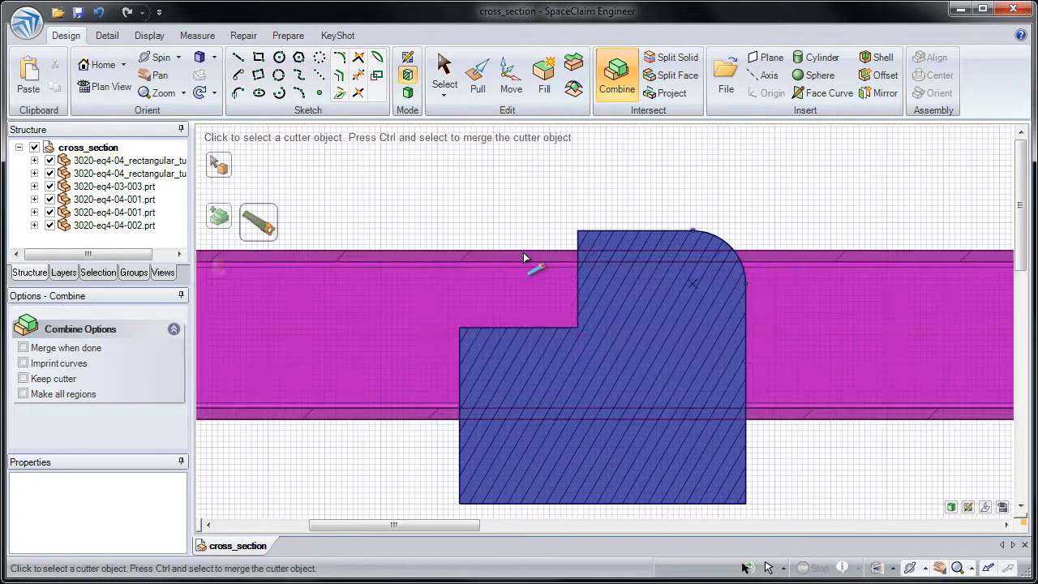
{"action": "left_click", "coordinate": [76, 380]}
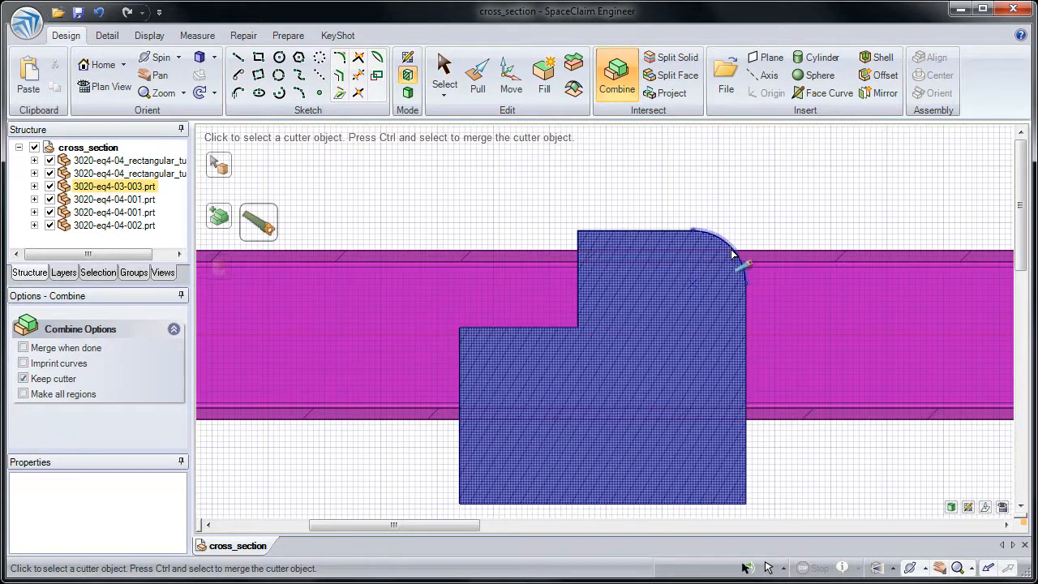
{"action": "middle_click_drag", "start_coordinate": [736, 251], "coordinate": [688, 245]}
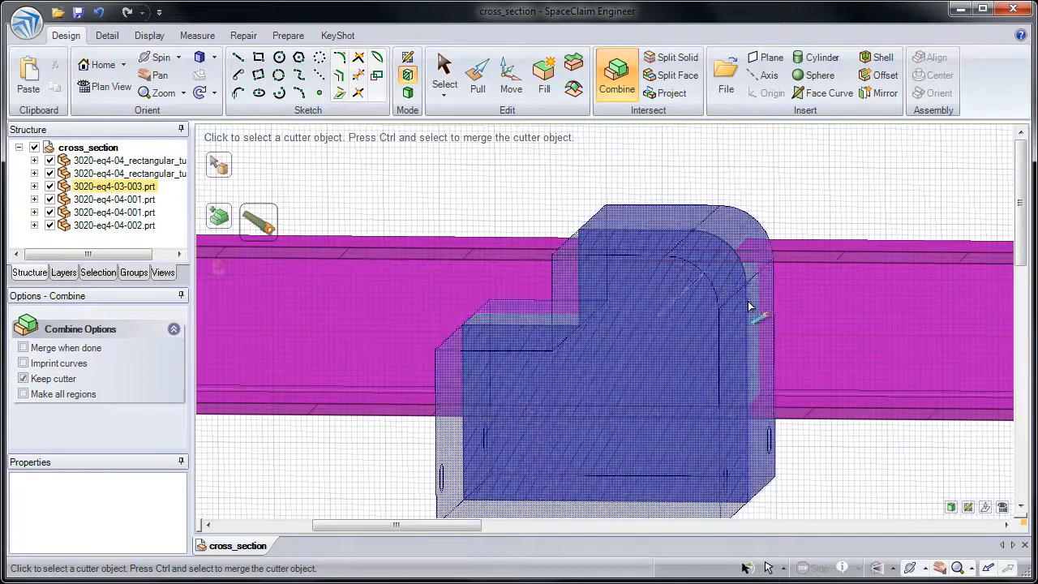
{"action": "left_click", "coordinate": [582, 306]}
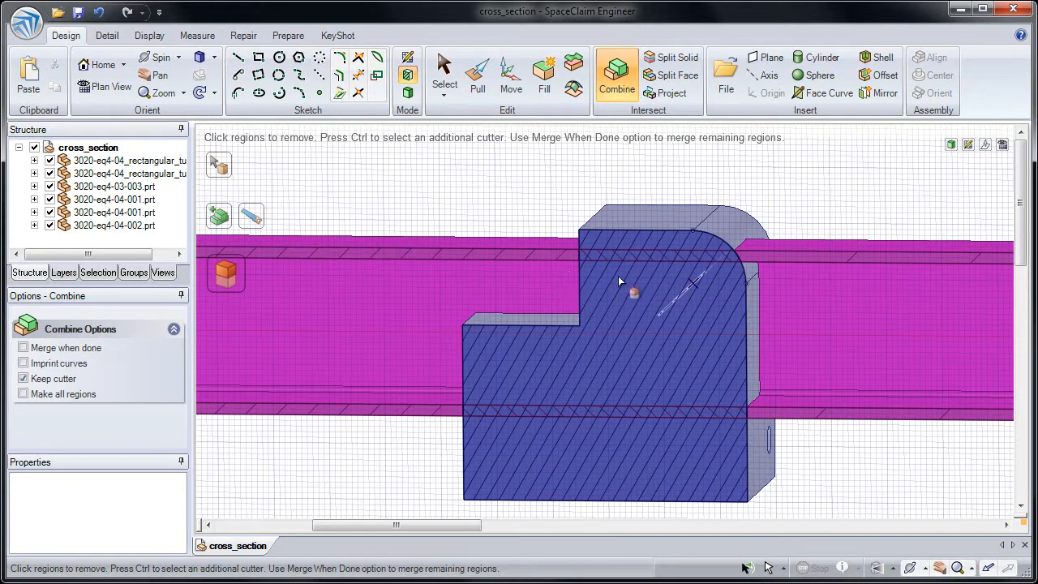
- Remove the tube regions inside the end plate and beyond its stepped outer side, and finish the Combine operation
{"action": "left_click", "coordinate": [624, 260]}
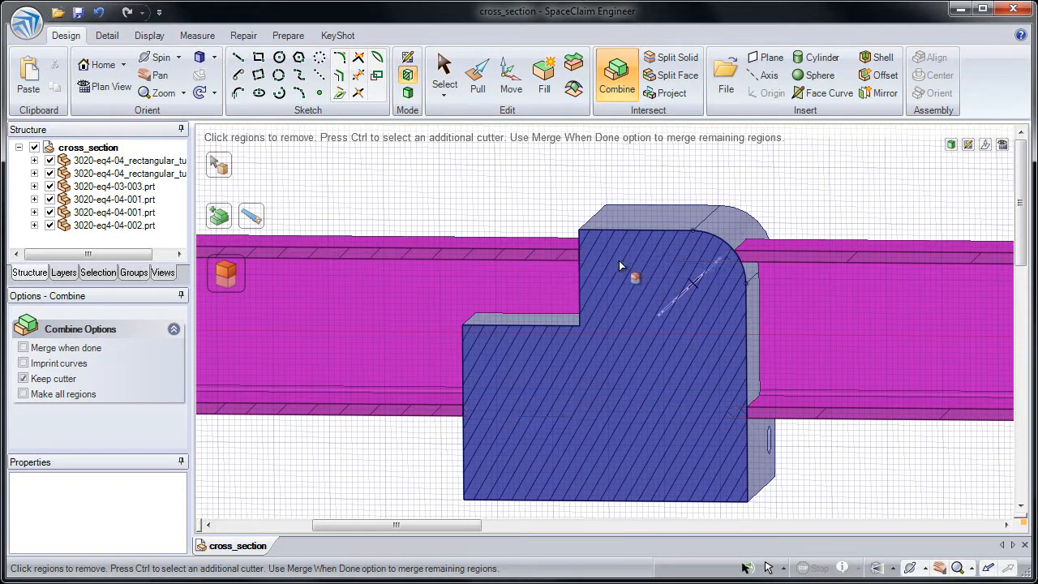
{"action": "left_click", "coordinate": [571, 266]}
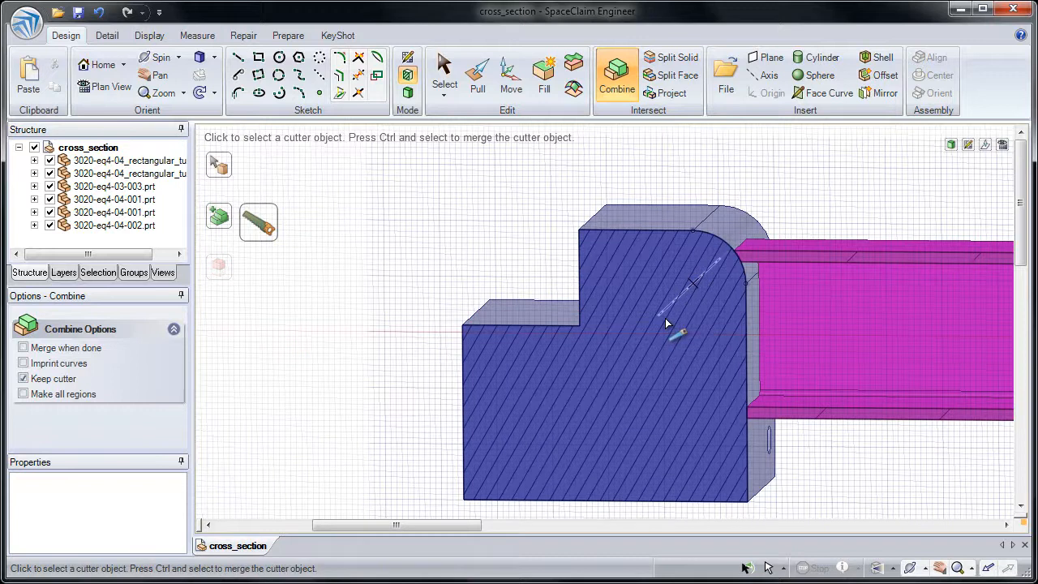
{"action": "key", "text": "Escape"}
{"action": "middle_click_drag", "start_coordinate": [666, 376], "coordinate": [608, 203], "text": "shift"}
{"action": "key", "text": "Escape"}
{"action": "middle_click_drag", "start_coordinate": [851, 287], "coordinate": [621, 280], "text": "ctrl"}
{"action": "middle_click_drag", "start_coordinate": [657, 243], "coordinate": [583, 246]}
{"action": "middle_click_drag", "start_coordinate": [584, 245], "coordinate": [590, 225], "text": "ctrl"}
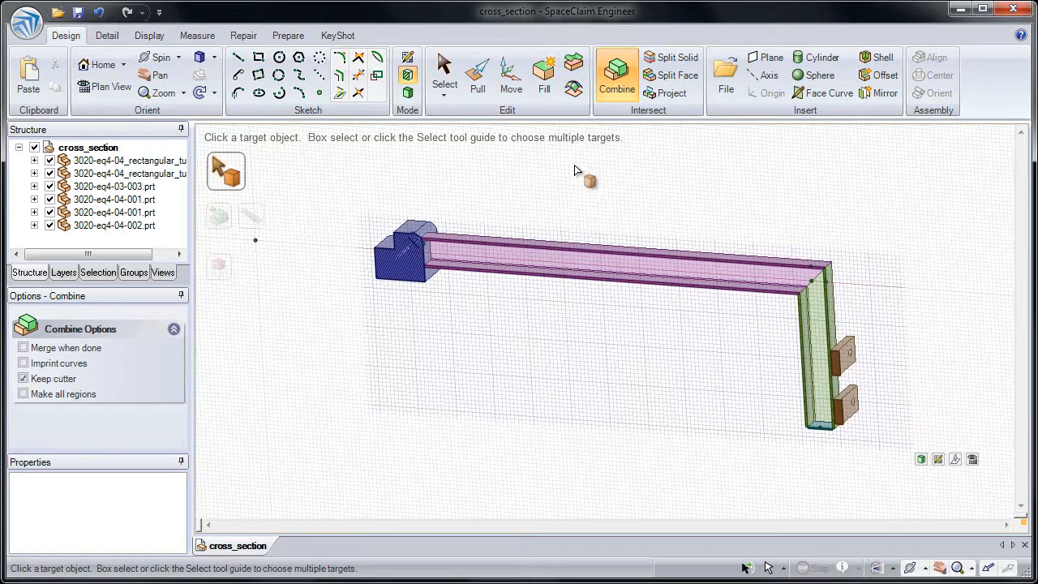
- Rotate the section grid 90° about its vertical axis using Move grid
{"action": "left_click", "coordinate": [513, 88]}
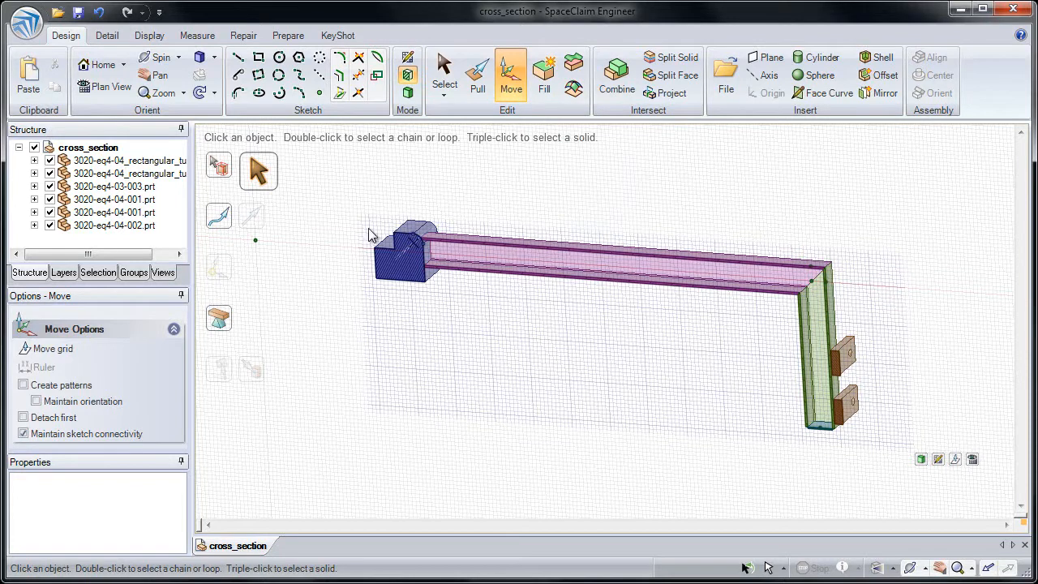
{"action": "left_click", "coordinate": [79, 352]}
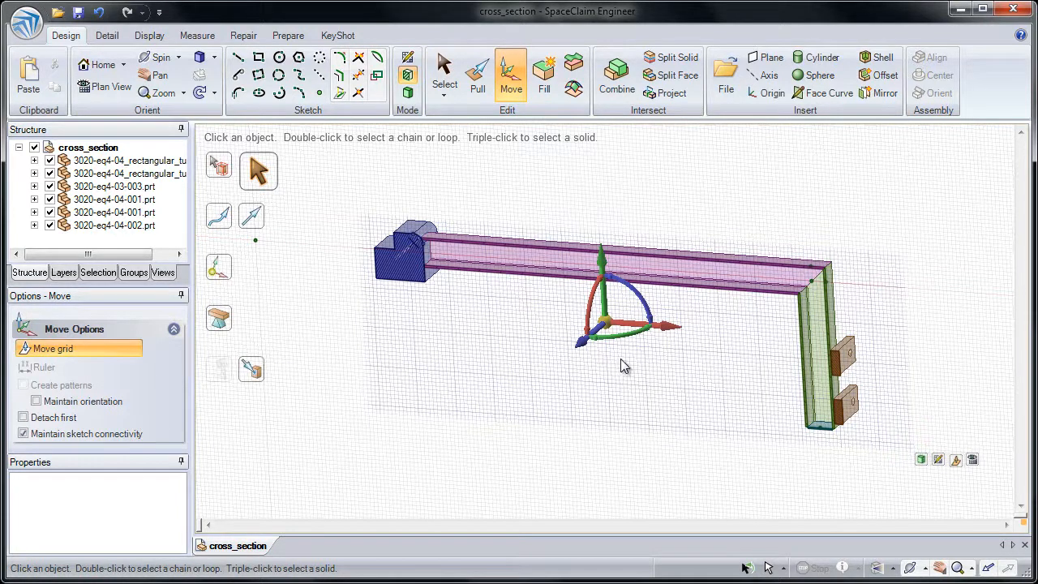
{"action": "left_click_drag", "start_coordinate": [585, 348], "coordinate": [641, 327]}
{"action": "type", "text": "90"}
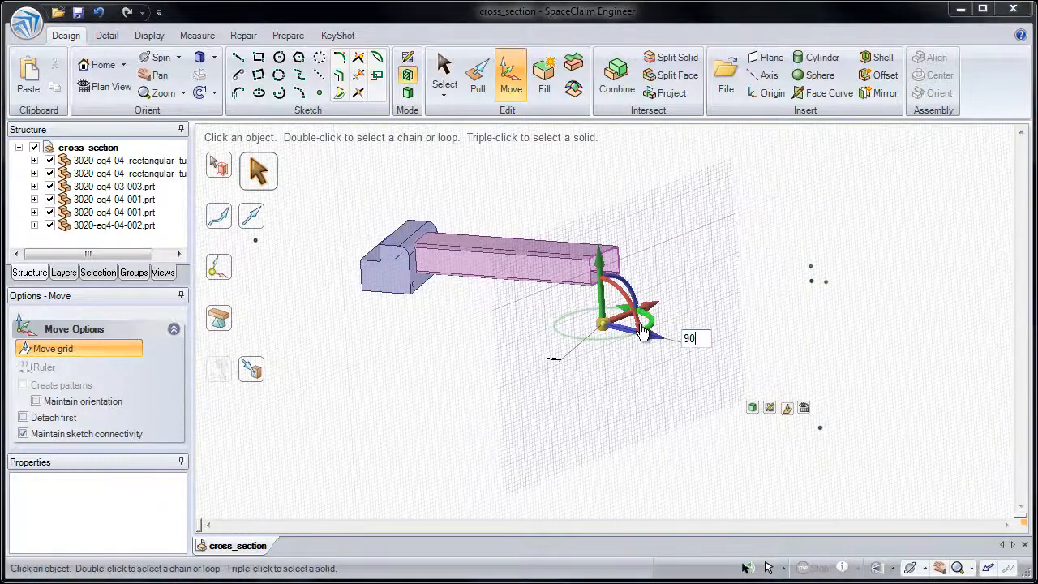
{"action": "key", "text": "Return"}
- Move the section plane along the horizontal tube to cut through the vertical tube, and return to 3D mode
{"action": "middle_click_drag", "start_coordinate": [610, 360], "coordinate": [592, 366]}
{"action": "left_click_drag", "start_coordinate": [657, 334], "coordinate": [864, 369]}
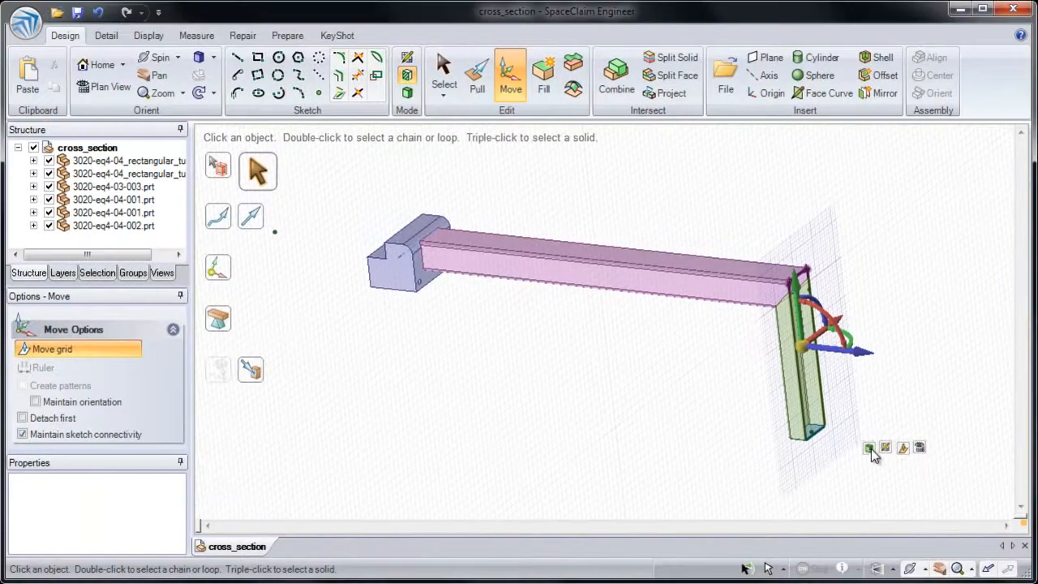
{"action": "left_click", "coordinate": [869, 450]}
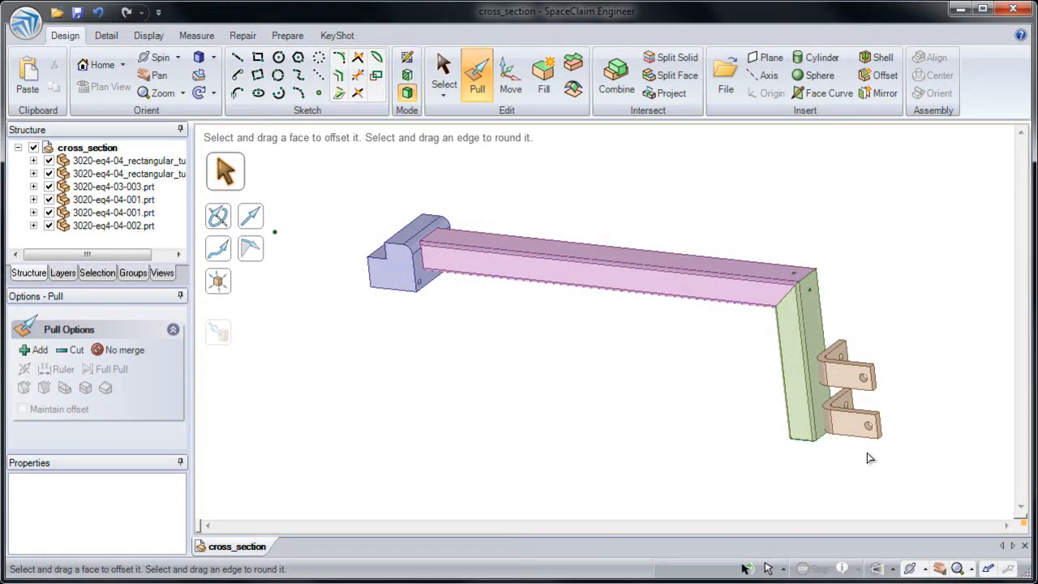